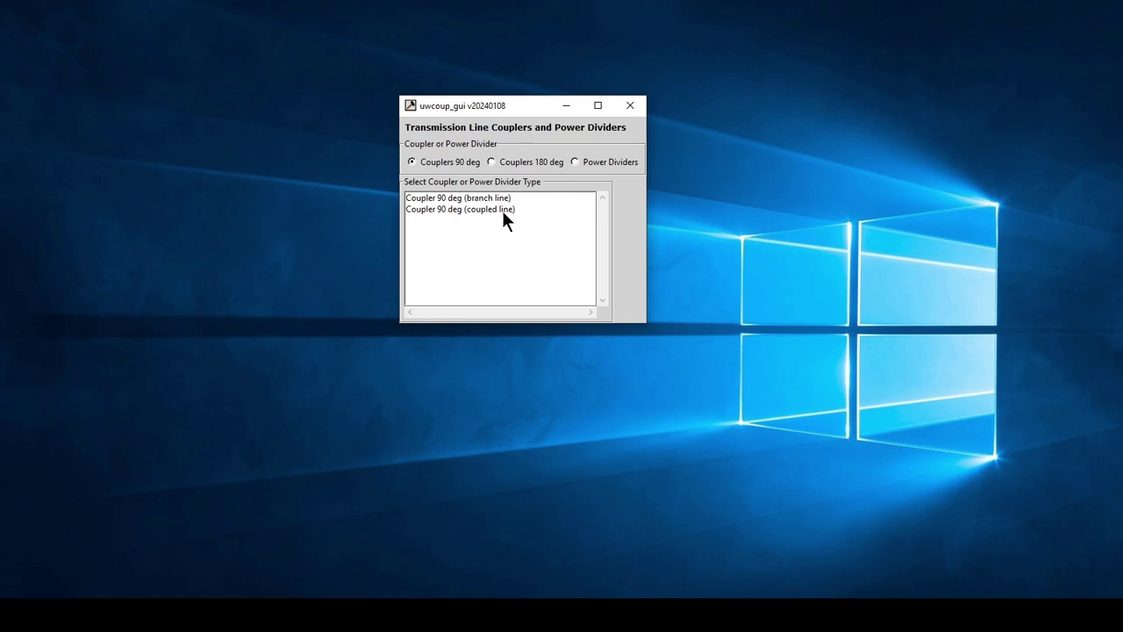
- Browse the listed types for 180 deg couplers and power dividers, and return to the 90 deg couplers
{"action": "left_click", "coordinate": [491, 163]}
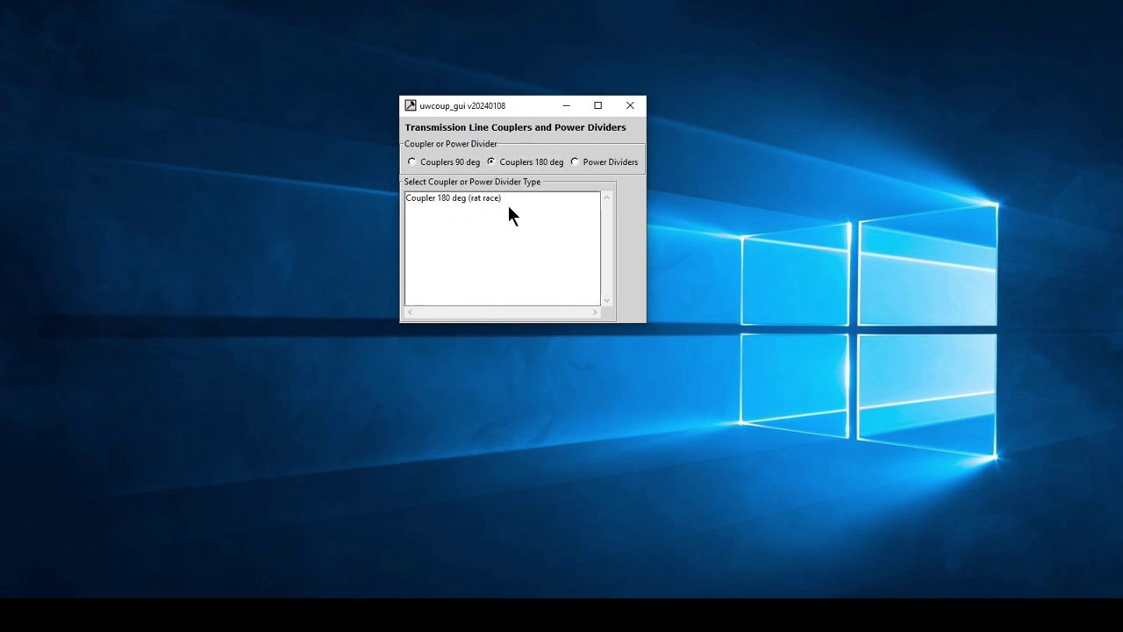
{"action": "left_click", "coordinate": [575, 159]}
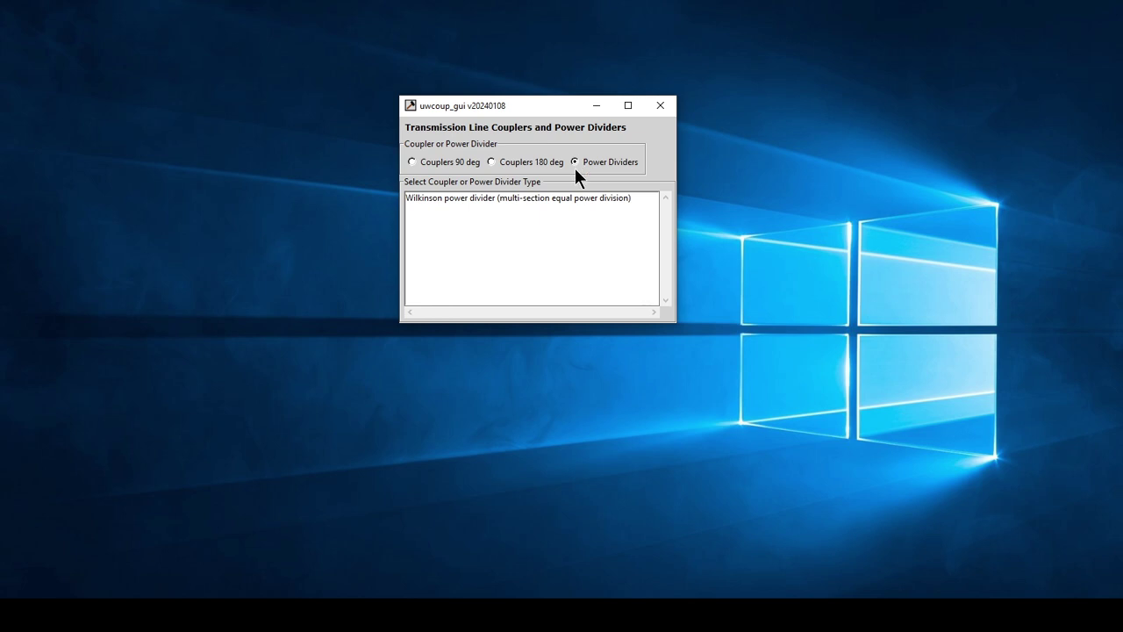
{"action": "left_click", "coordinate": [410, 160]}
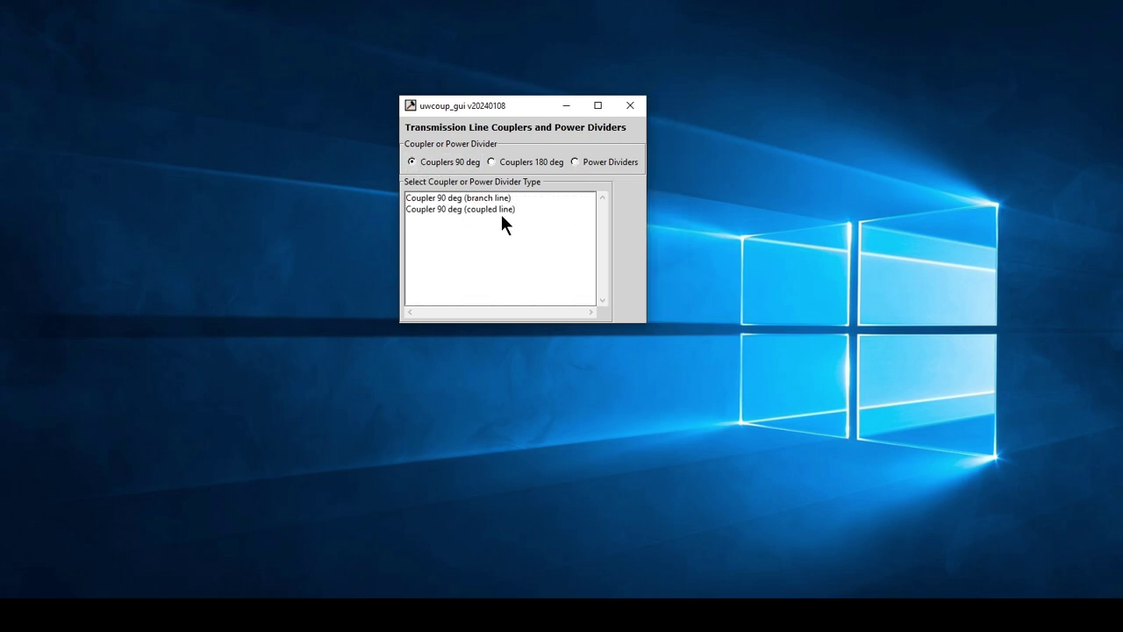
- Open the 90 deg branch line coupler calculator, run it with the default parameters and reposition its window
{"action": "double_click", "coordinate": [455, 198]}
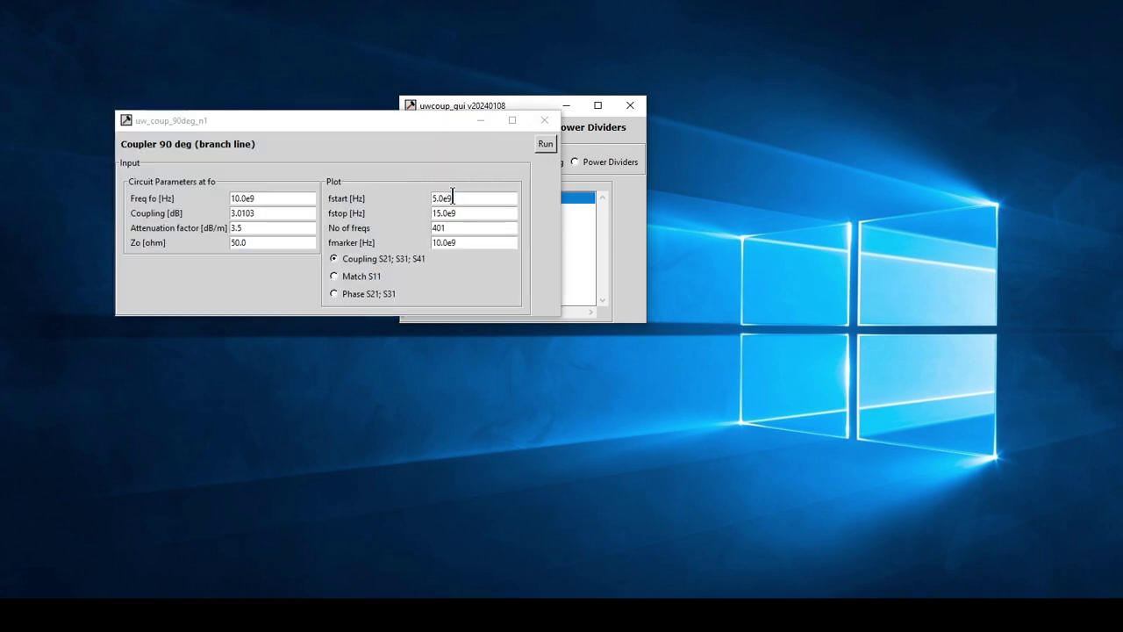
{"action": "left_click", "coordinate": [545, 144]}
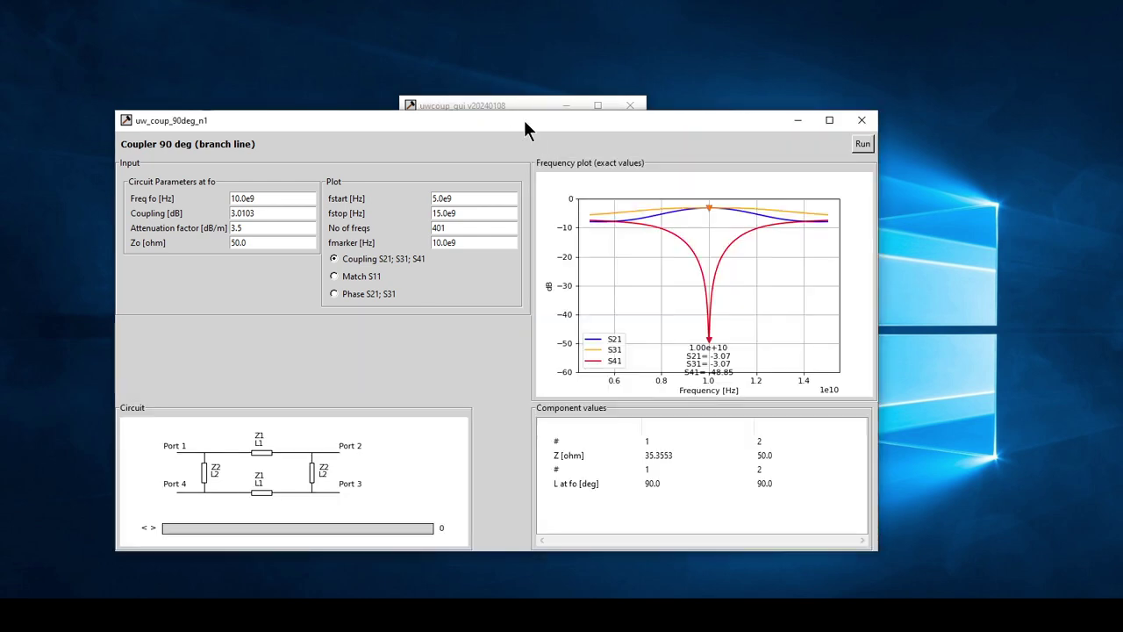
{"action": "left_click_drag", "start_coordinate": [524, 120], "coordinate": [562, 65]}
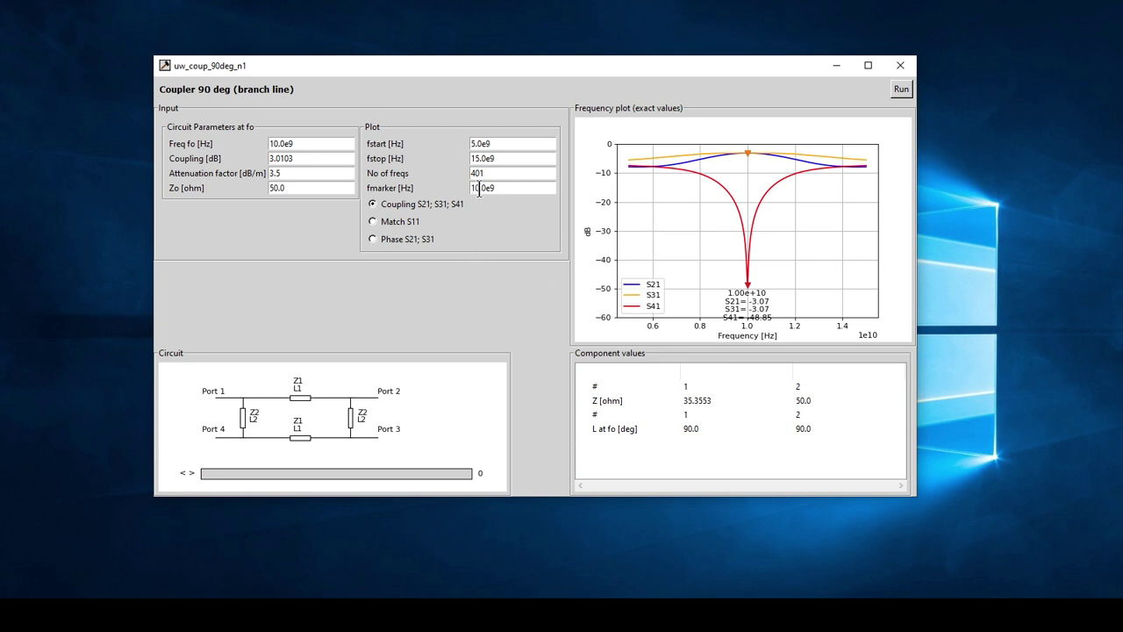
- Set the plot marker frequency to 7.0e9 Hz and rerun the branch line coupler calculation
{"action": "key", "text": "BackSpace"}
{"action": "key", "text": "BackSpace"}
{"action": "key", "text": "BackSpace"}
{"action": "type", "text": "7"}
{"action": "left_click", "coordinate": [900, 92]}
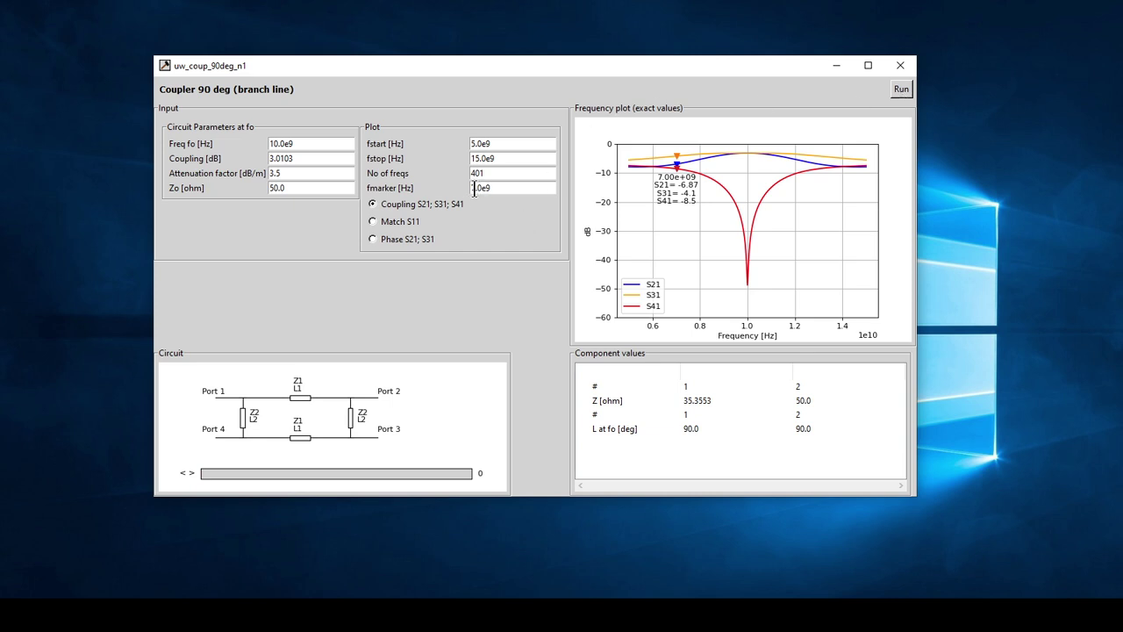
- View the branch line coupler's Match S11 and Phase S21; S31 plots, and return to the coupling plot
{"action": "left_click", "coordinate": [371, 221]}
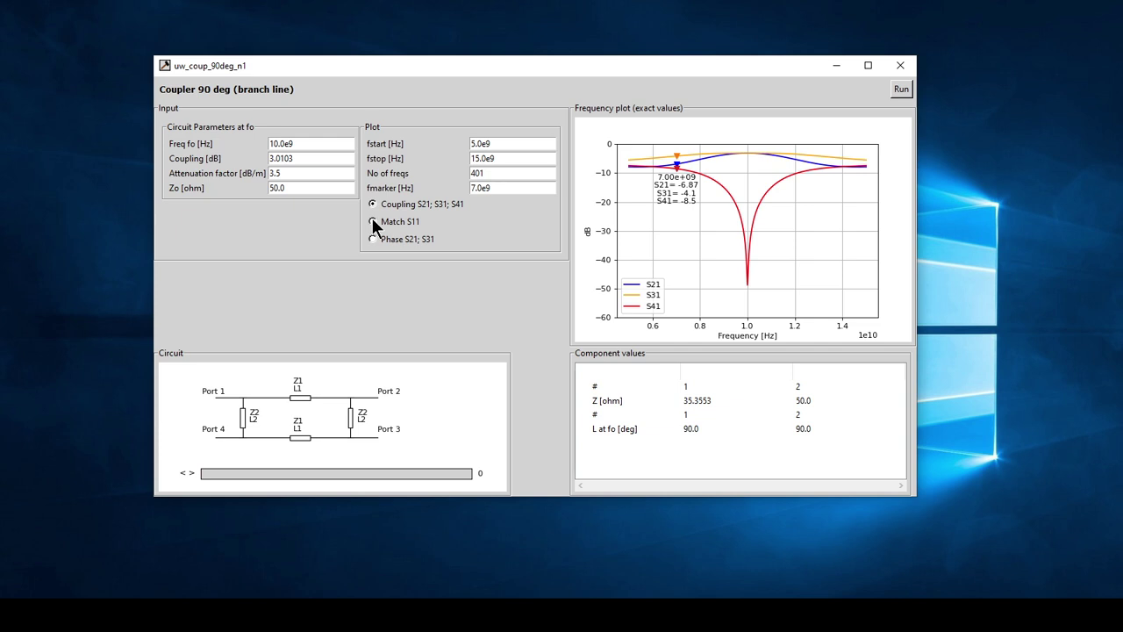
{"action": "left_click", "coordinate": [898, 90]}
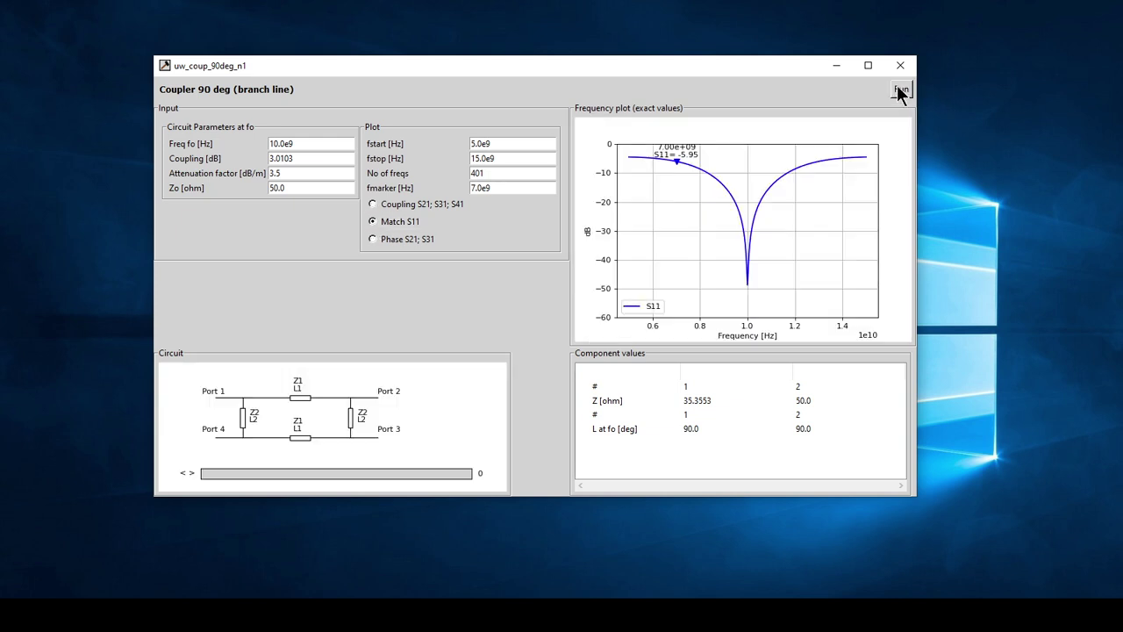
{"action": "left_click", "coordinate": [373, 240]}
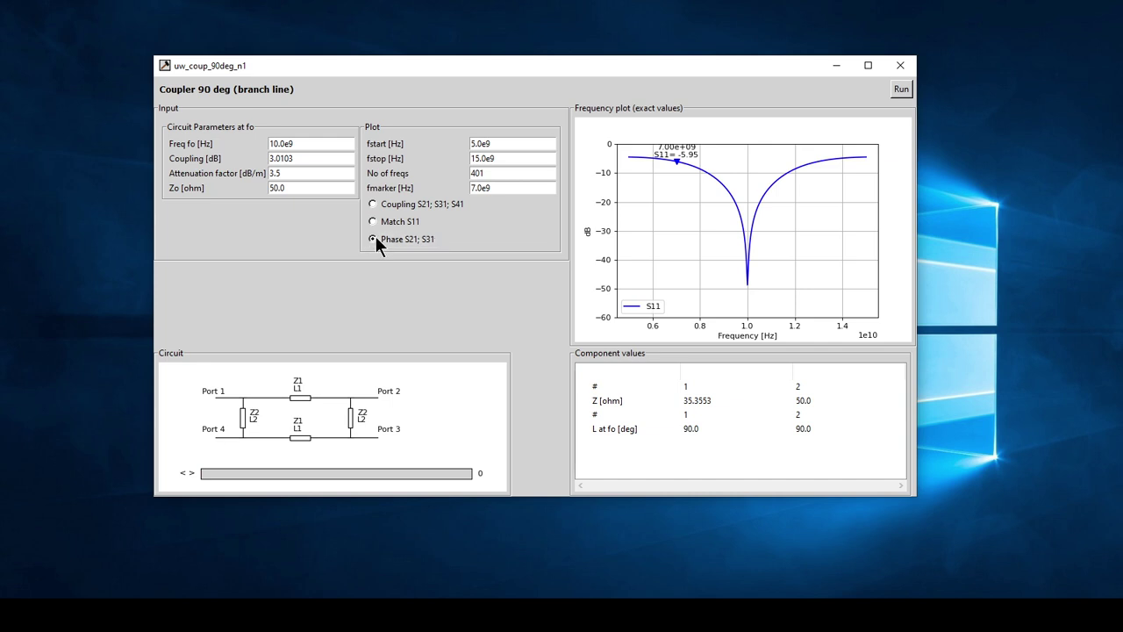
{"action": "left_click", "coordinate": [902, 89]}
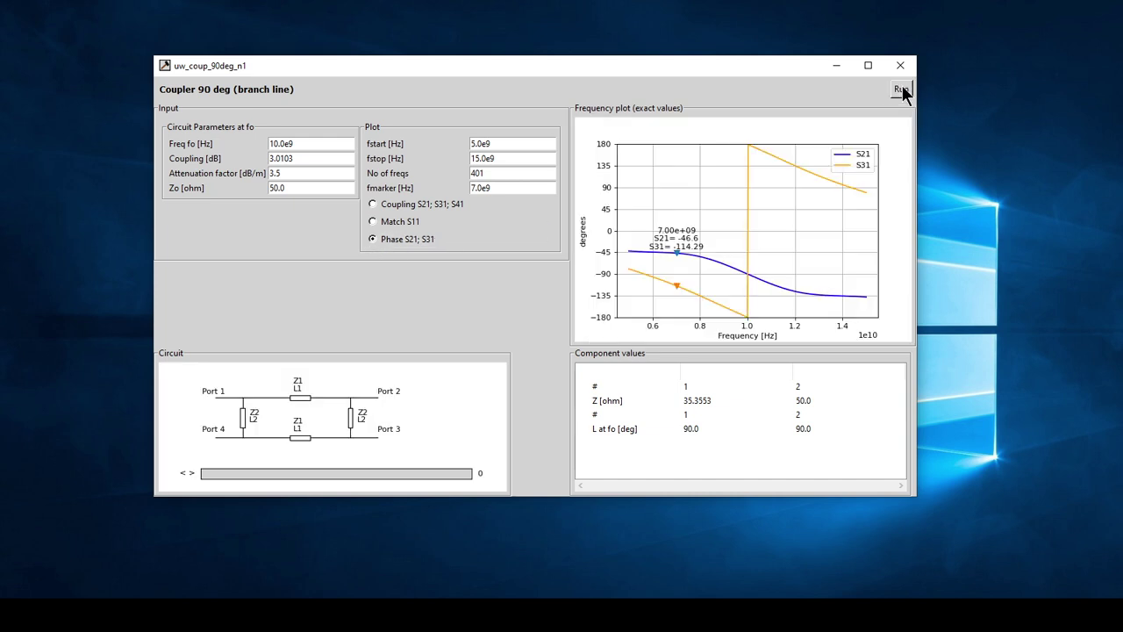
{"action": "left_click", "coordinate": [373, 203]}
{"action": "left_click", "coordinate": [900, 90]}
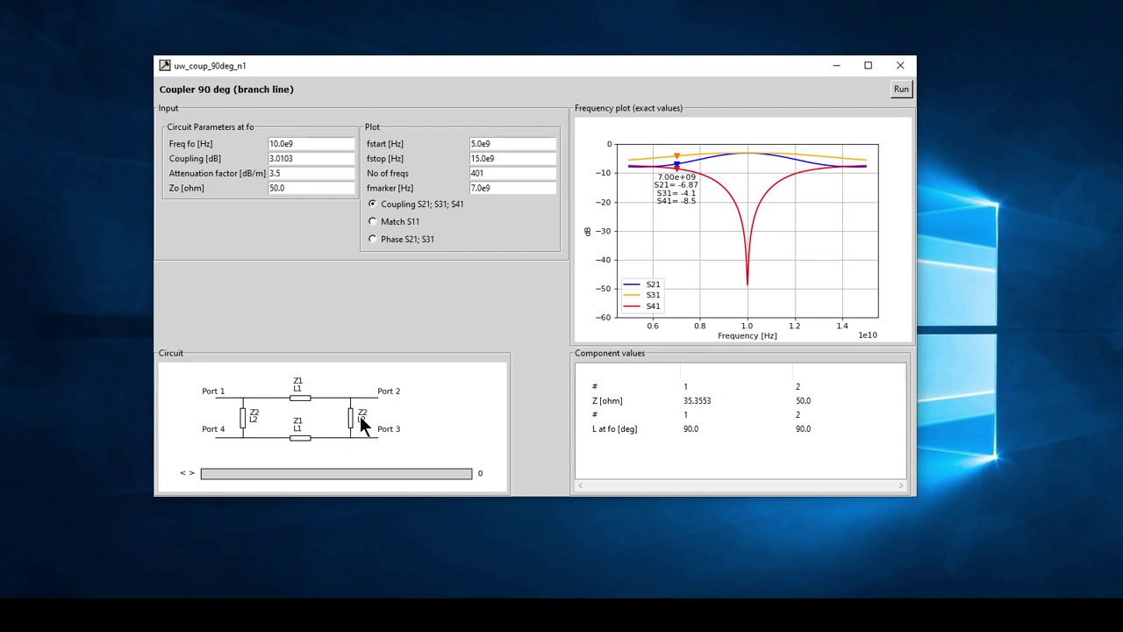
- Set the branch line coupler's coupling to 10 dB and recalculate the circuit
{"action": "left_click", "coordinate": [307, 158]}
{"action": "key", "text": "BackSpace"}
{"action": "key", "text": "BackSpace"}
{"action": "key", "text": "BackSpace"}
{"action": "key", "text": "BackSpace"}
{"action": "key", "text": "BackSpace"}
{"action": "key", "text": "BackSpace"}
{"action": "type", "text": "10"}
{"action": "left_click", "coordinate": [902, 90]}
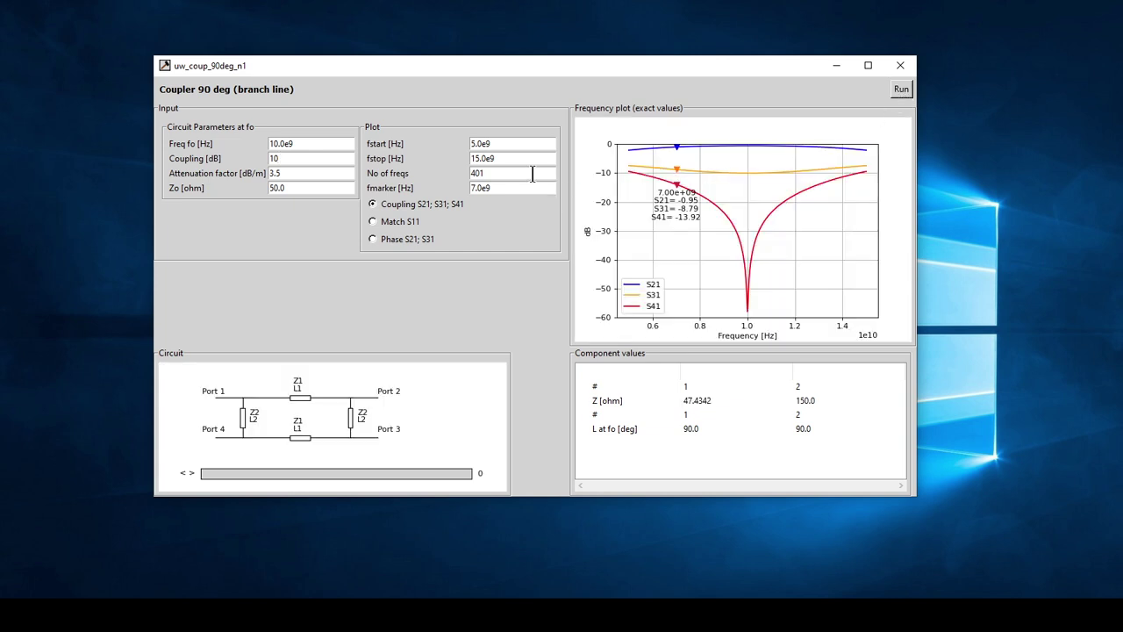
- Set the plot marker frequency to 10.0e9 Hz and rerun the calculation
{"action": "left_click", "coordinate": [474, 187]}
{"action": "key", "text": "BackSpace"}
{"action": "type", "text": "10"}
{"action": "left_click", "coordinate": [903, 88]}
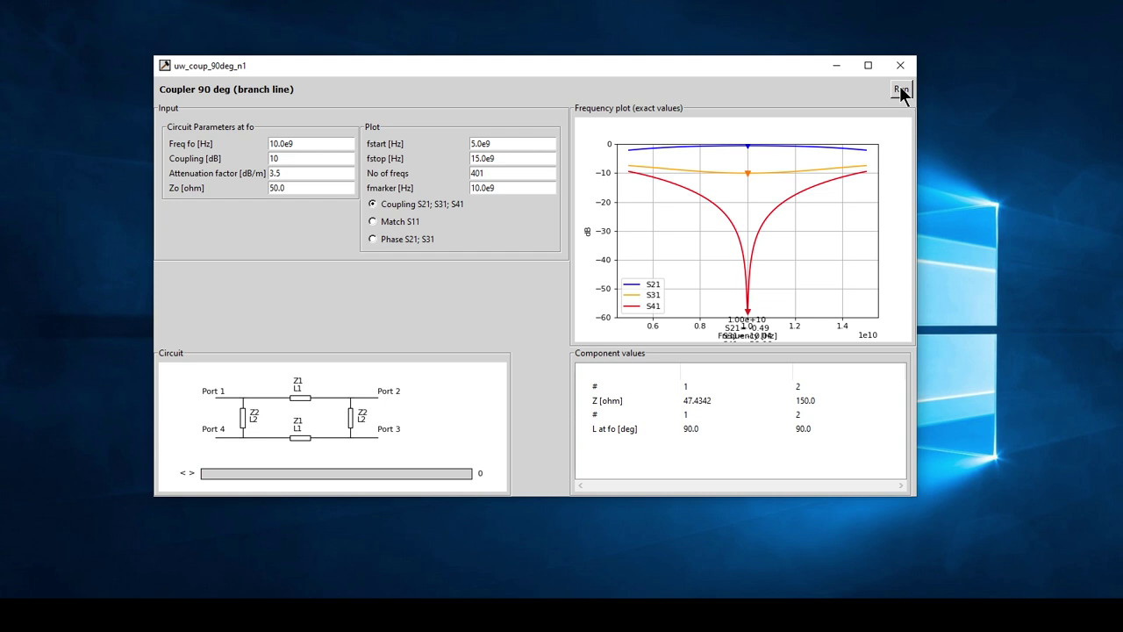
- Recalculate the branch line coupler with an attenuation factor of 0 dB/m and close its window
{"action": "left_click", "coordinate": [300, 175]}
{"action": "key", "text": "BackSpace"}
{"action": "key", "text": "BackSpace"}
{"action": "key", "text": "BackSpace"}
{"action": "type", "text": "0"}
{"action": "left_click", "coordinate": [900, 90]}
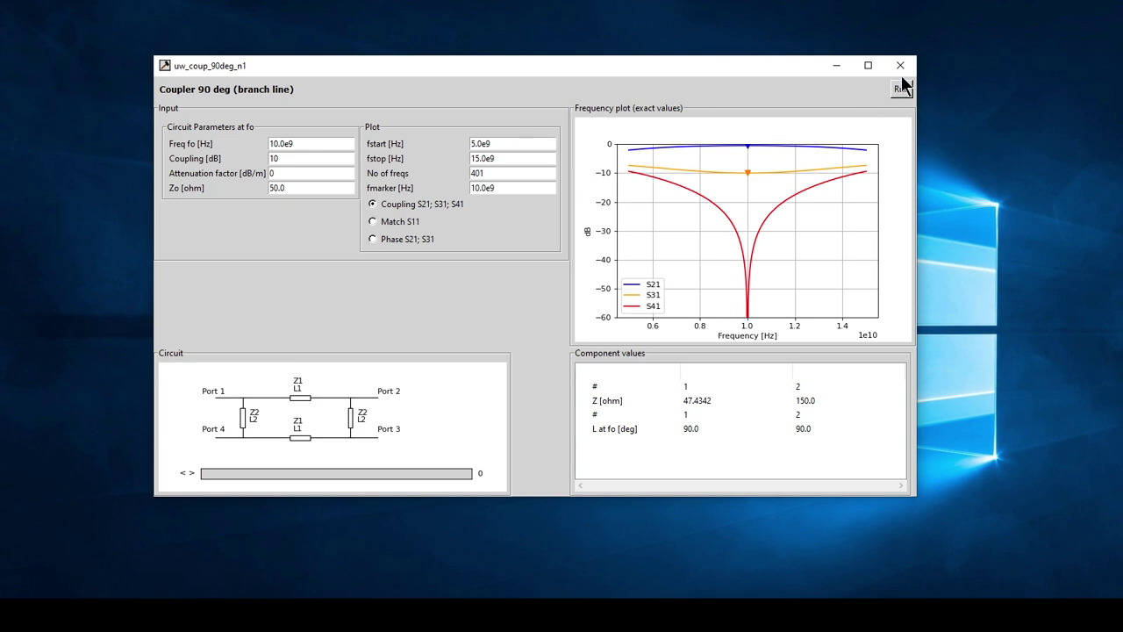
{"action": "left_click", "coordinate": [902, 67]}
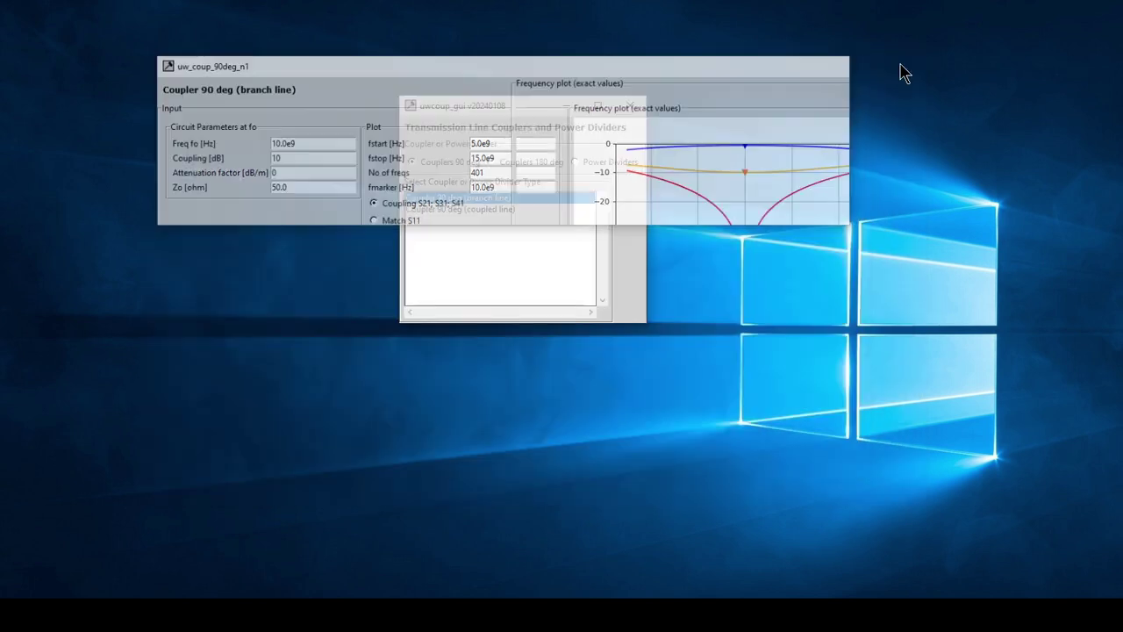
- Open the 90 deg coupled line coupler calculator, run it with the default parameters and reposition its window
{"action": "left_click", "coordinate": [446, 211]}
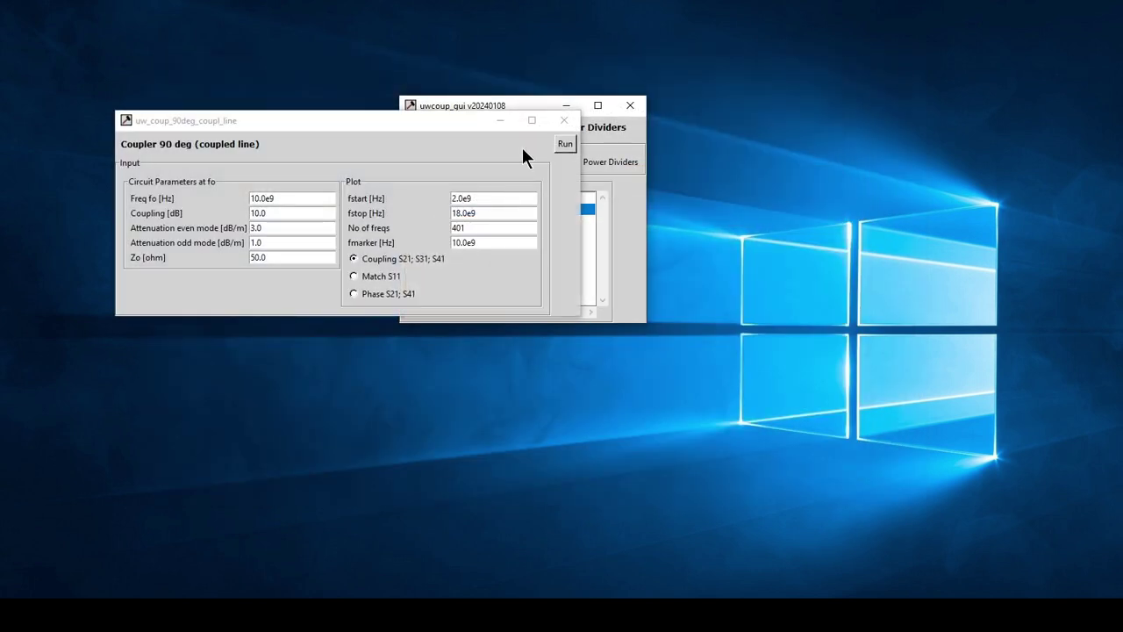
{"action": "left_click", "coordinate": [566, 145]}
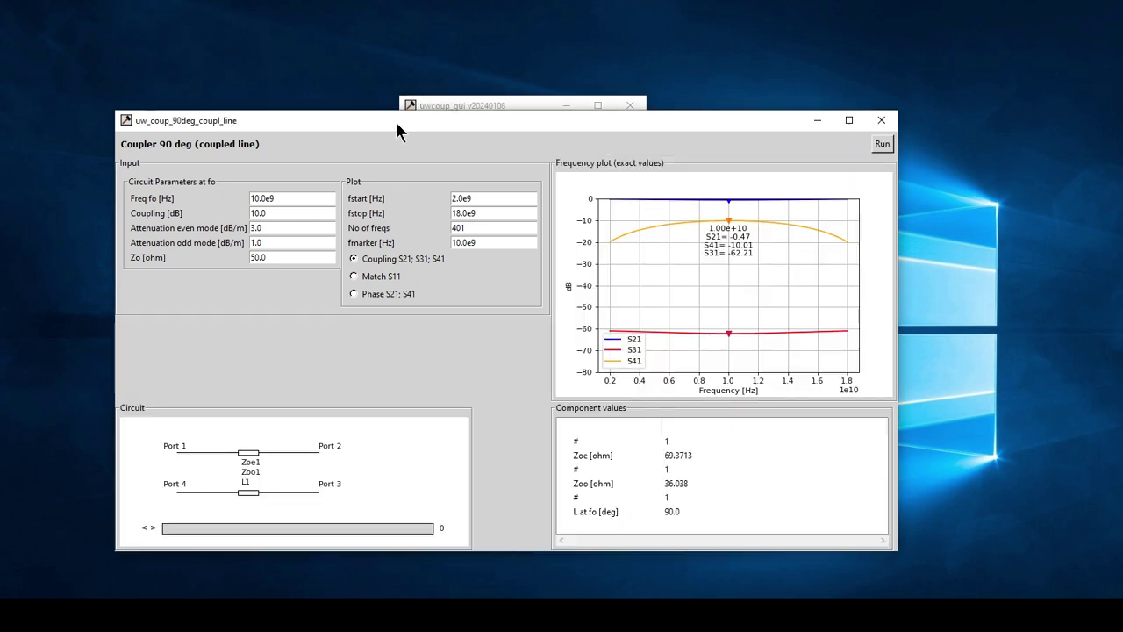
{"action": "left_click_drag", "start_coordinate": [463, 125], "coordinate": [533, 59]}
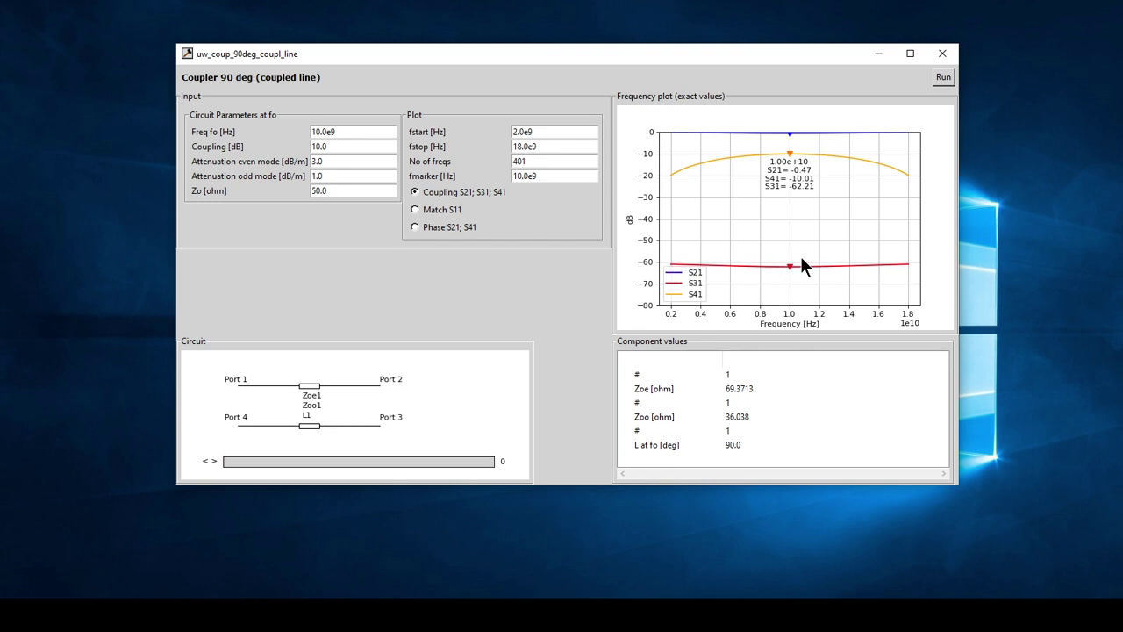
- View the coupled line coupler's Match S11 and Phase S21; S41 plots and close its window
{"action": "left_click", "coordinate": [413, 210]}
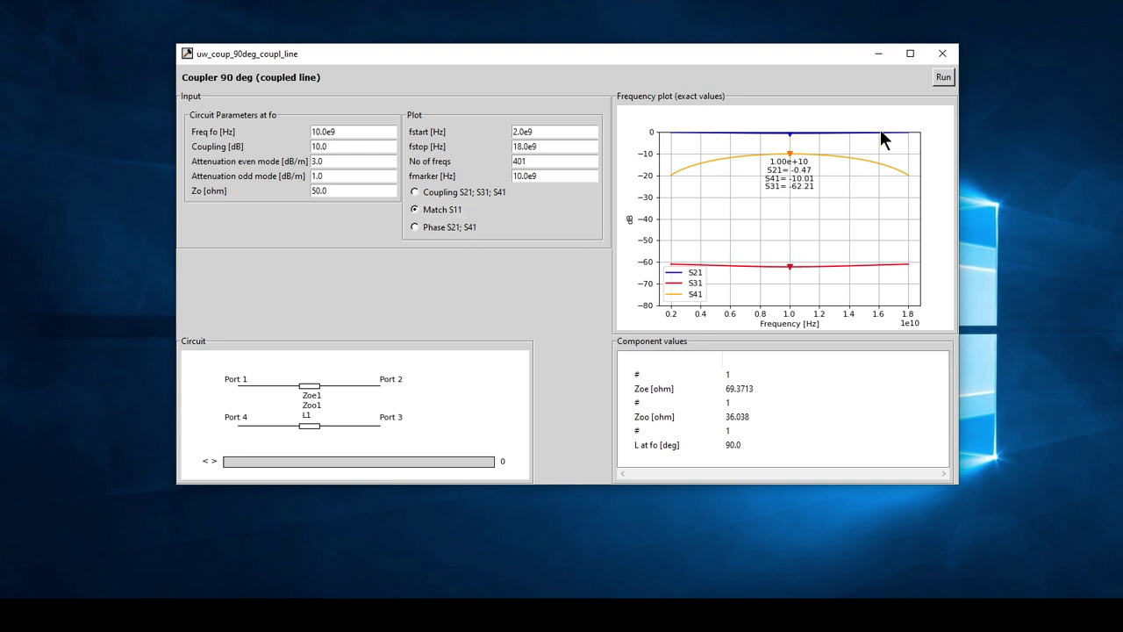
{"action": "left_click", "coordinate": [937, 75]}
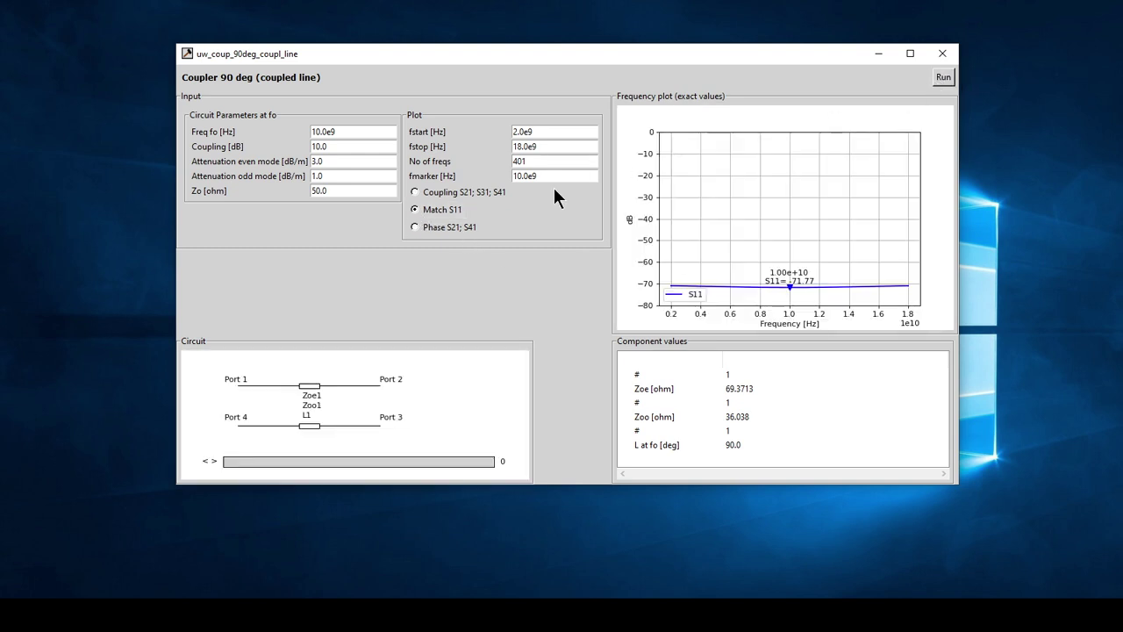
{"action": "left_click", "coordinate": [415, 227]}
{"action": "left_click", "coordinate": [944, 77]}
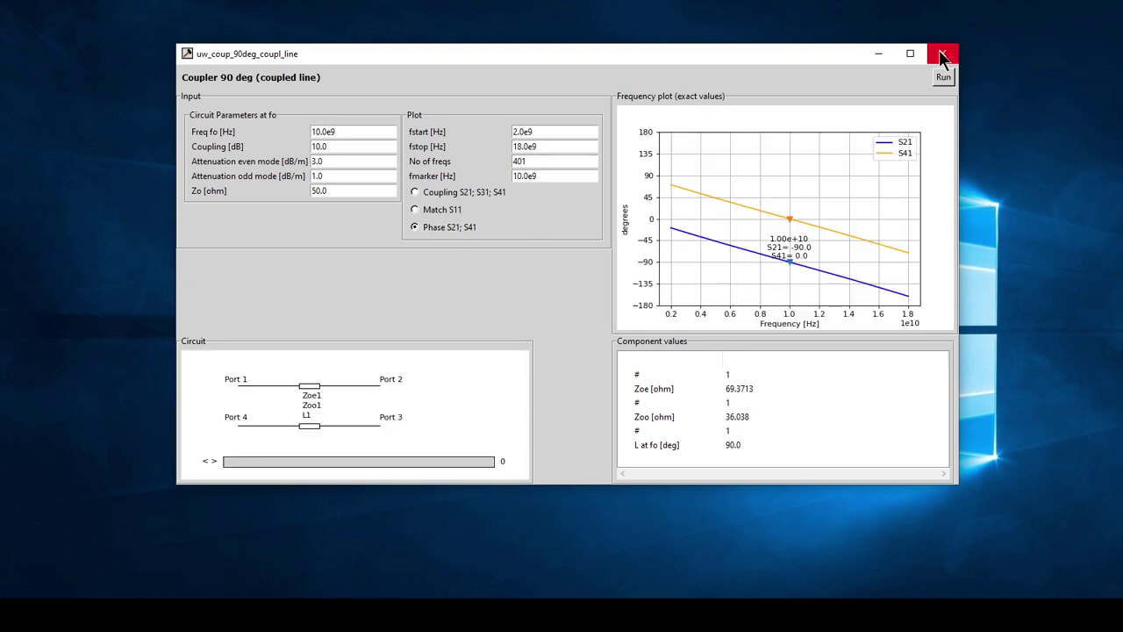
{"action": "left_click", "coordinate": [942, 56]}
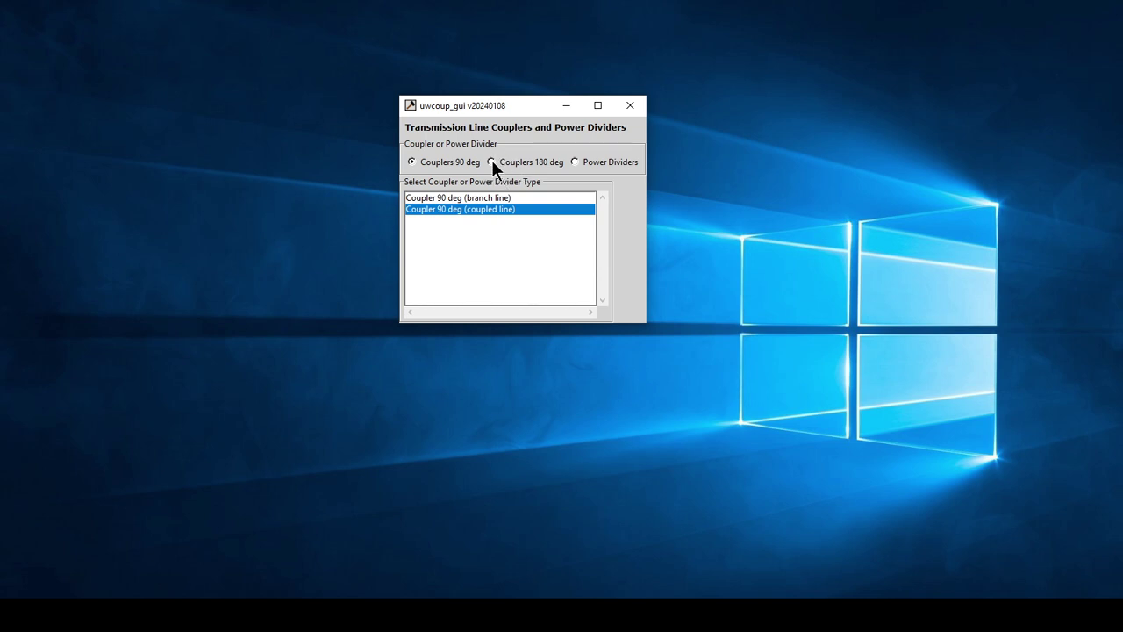
- Open the 180 deg rat race coupler calculator, run it with the default parameters and reposition its window
{"action": "left_click", "coordinate": [493, 163]}
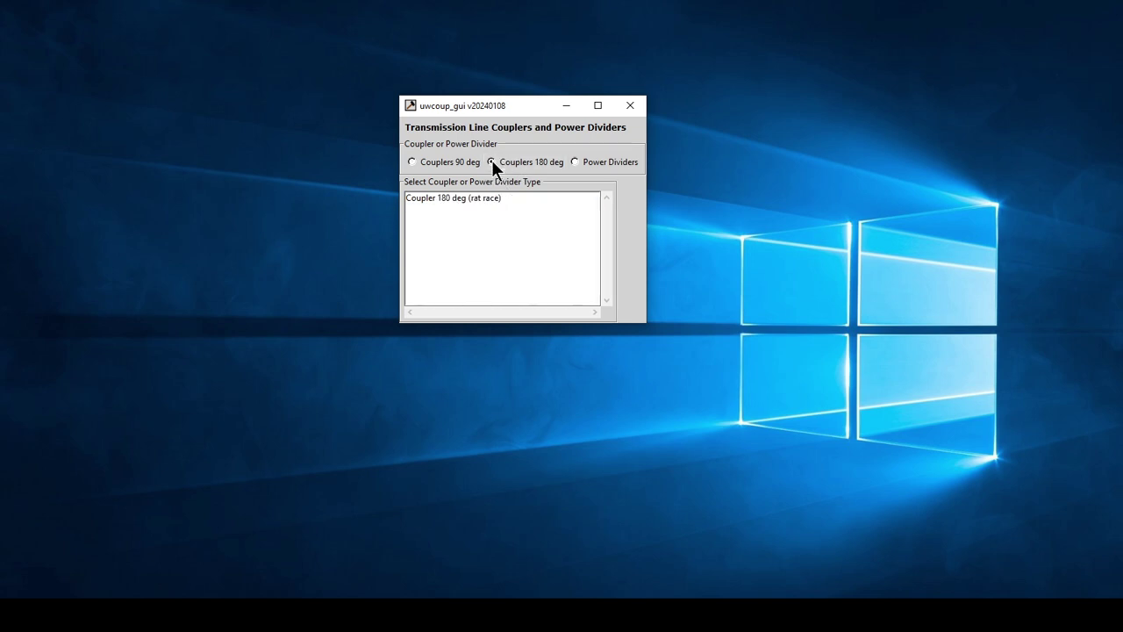
{"action": "left_click", "coordinate": [469, 196]}
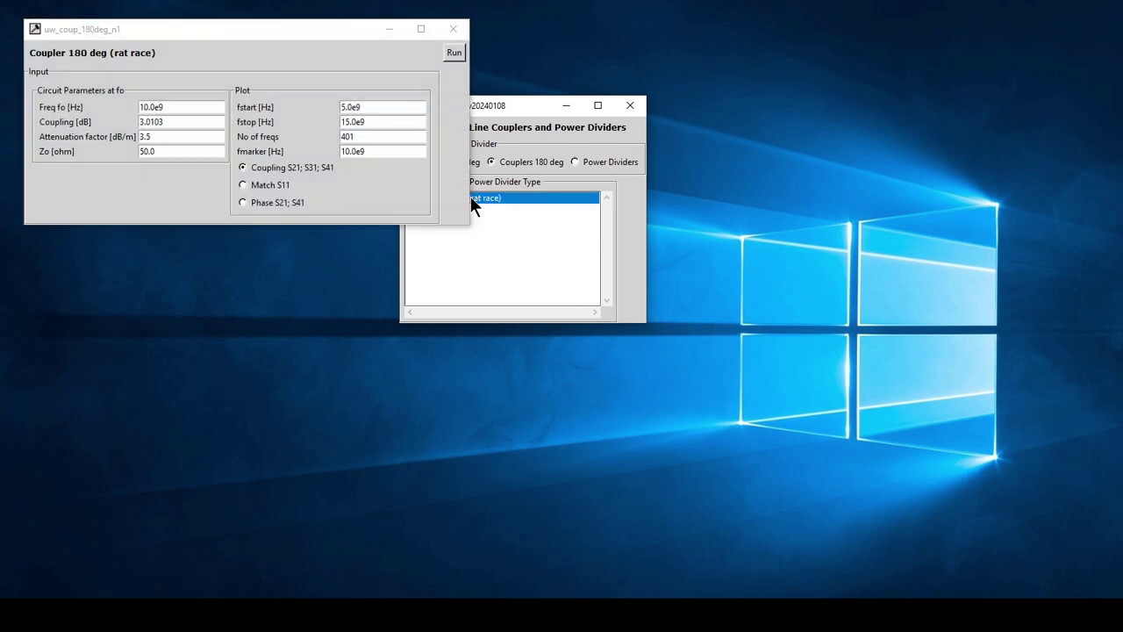
{"action": "left_click", "coordinate": [453, 54]}
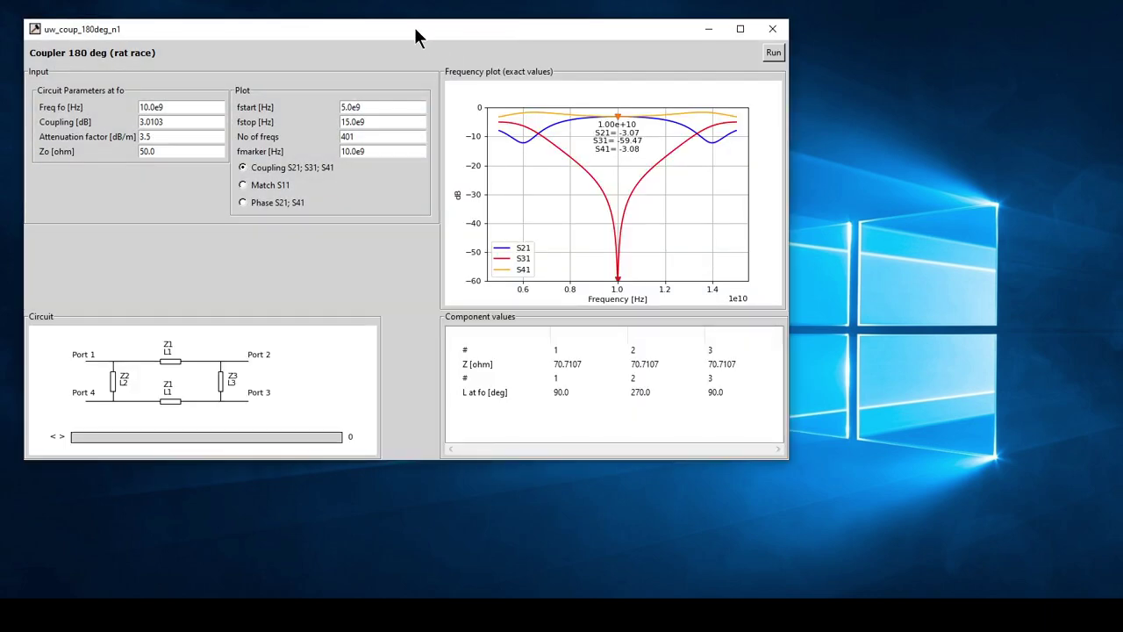
{"action": "left_click_drag", "start_coordinate": [414, 28], "coordinate": [600, 34]}
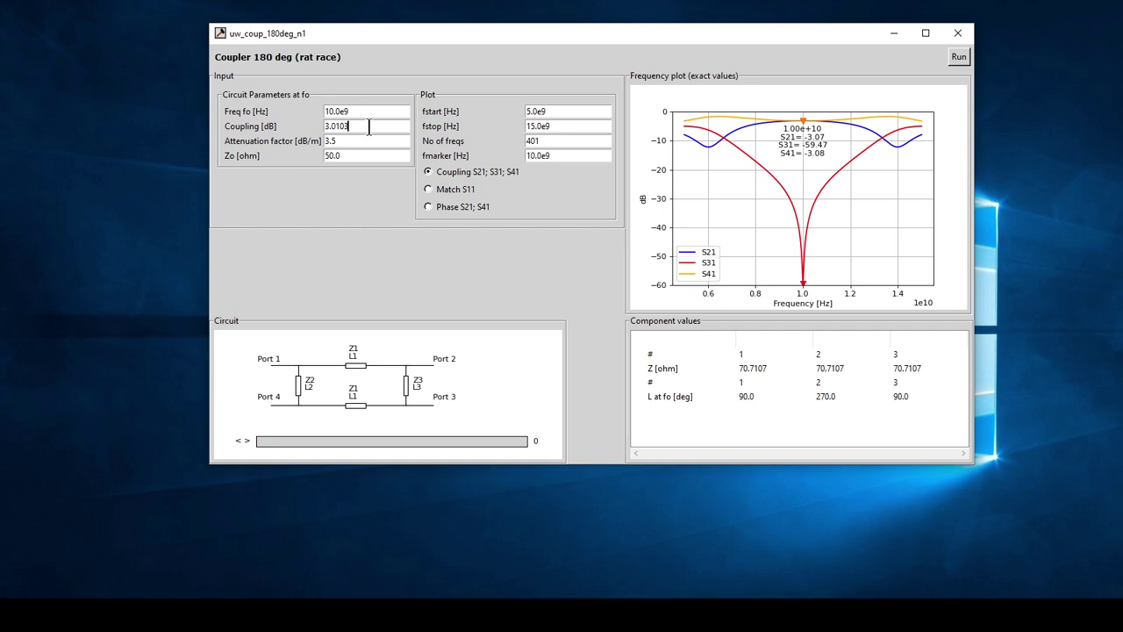
- Set the rat race coupler's coupling to 15 dB and recalculate the circuit
{"action": "key", "text": "BackSpace"}
{"action": "key", "text": "BackSpace"}
{"action": "key", "text": "BackSpace"}
{"action": "key", "text": "BackSpace"}
{"action": "key", "text": "BackSpace"}
{"action": "key", "text": "BackSpace"}
{"action": "type", "text": "15"}
{"action": "left_click", "coordinate": [958, 58]}
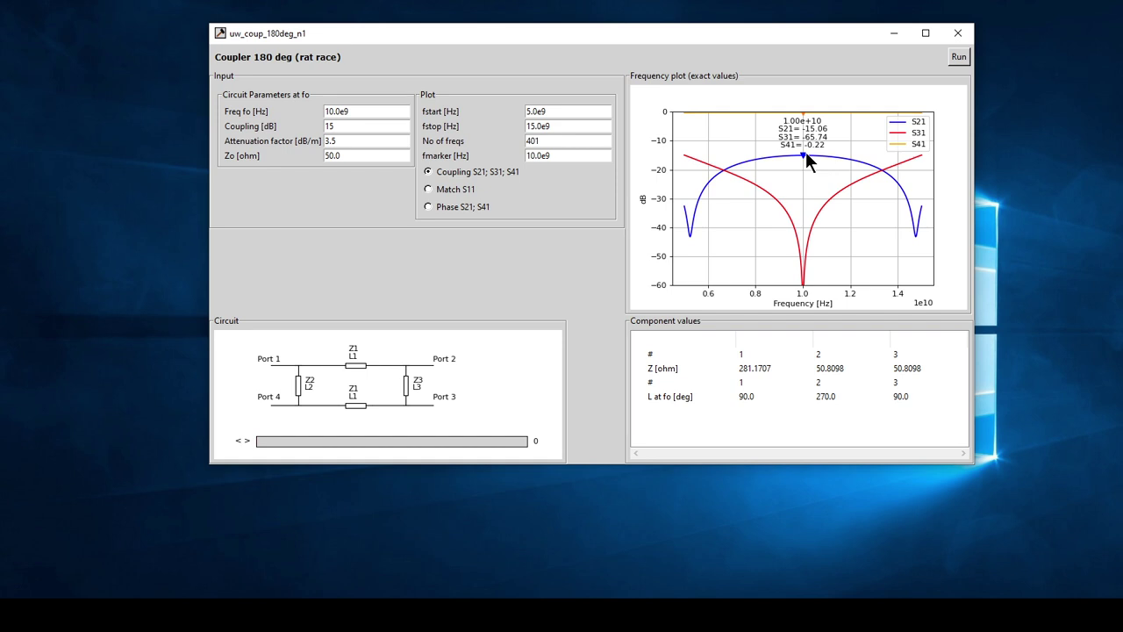
- Set the rat race coupler's attenuation factor to 0 dB/m and rerun the calculation
{"action": "left_click", "coordinate": [359, 142]}
{"action": "key", "text": "BackSpace"}
{"action": "key", "text": "BackSpace"}
{"action": "key", "text": "BackSpace"}
{"action": "type", "text": "0"}
{"action": "left_click", "coordinate": [959, 57]}
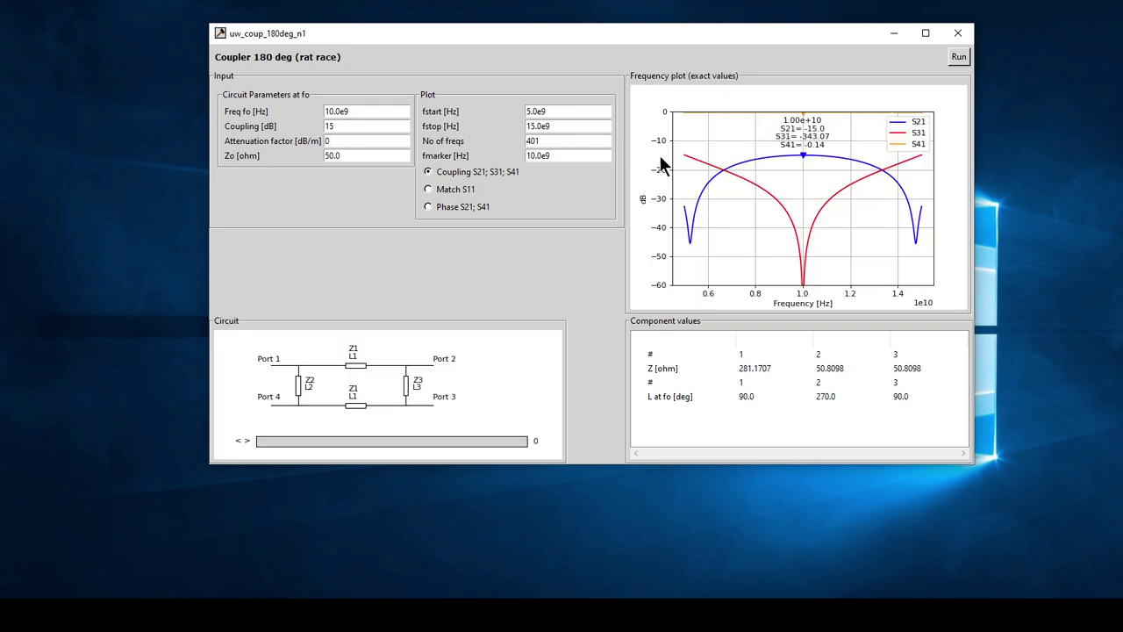
- View the rat race coupler's Match S11 and Phase S21; S41 plots and close its window
{"action": "left_click", "coordinate": [429, 189]}
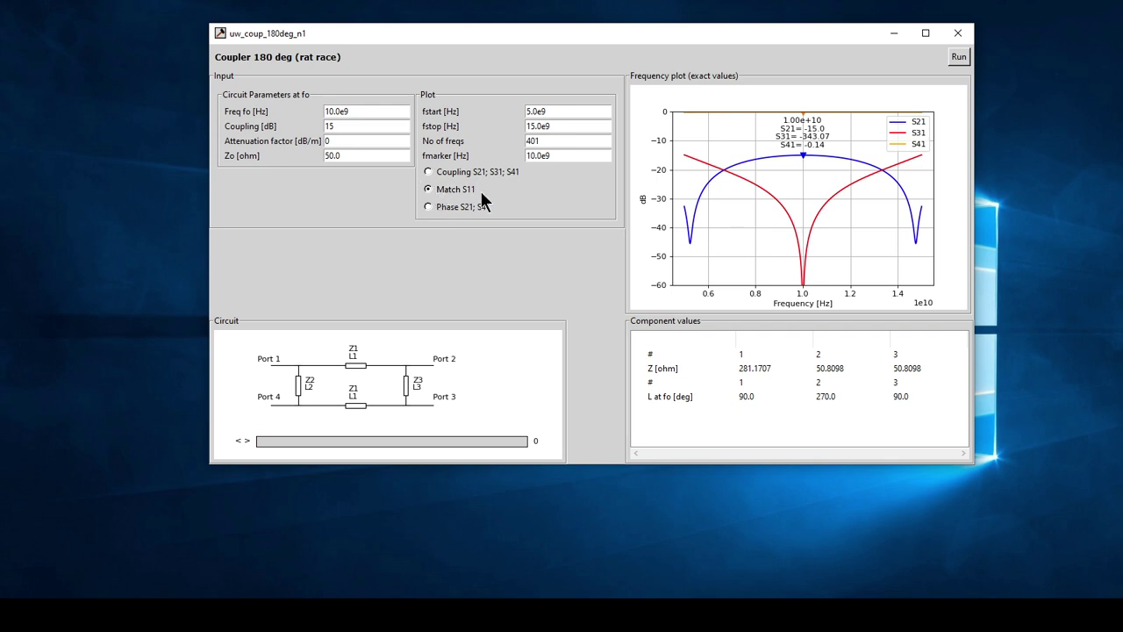
{"action": "left_click", "coordinate": [959, 57]}
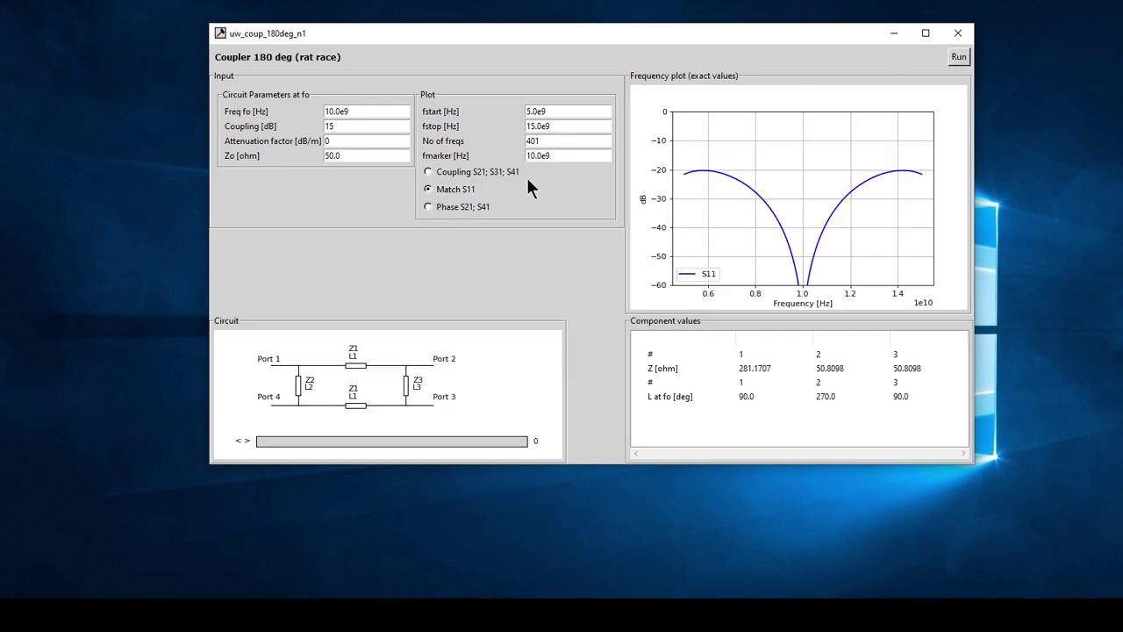
{"action": "left_click", "coordinate": [960, 60]}
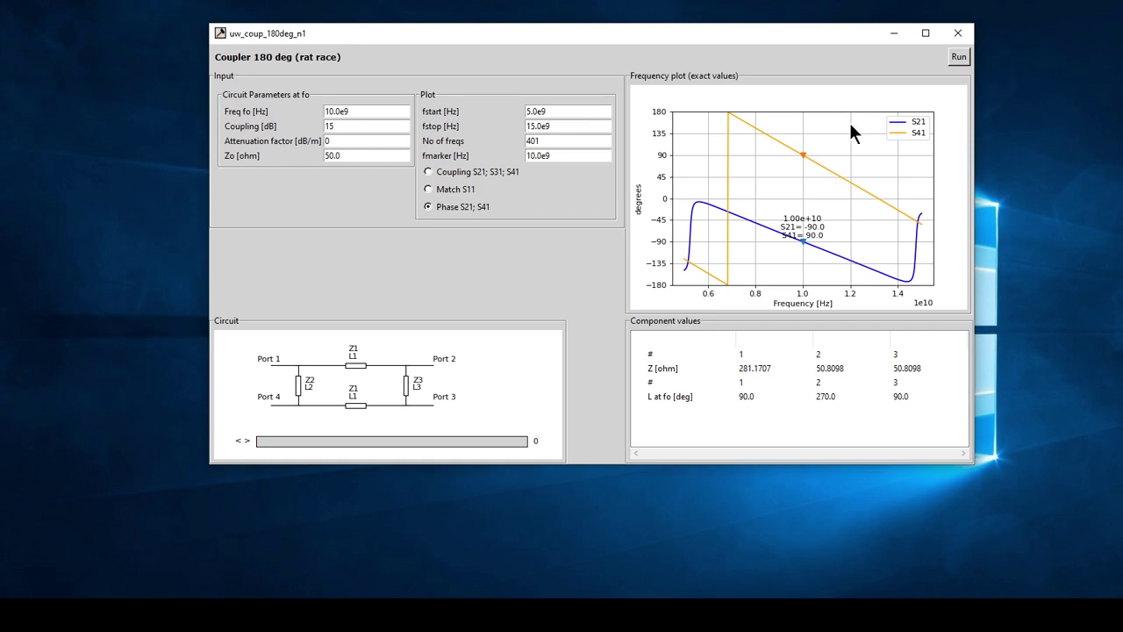
{"action": "left_click", "coordinate": [958, 33]}
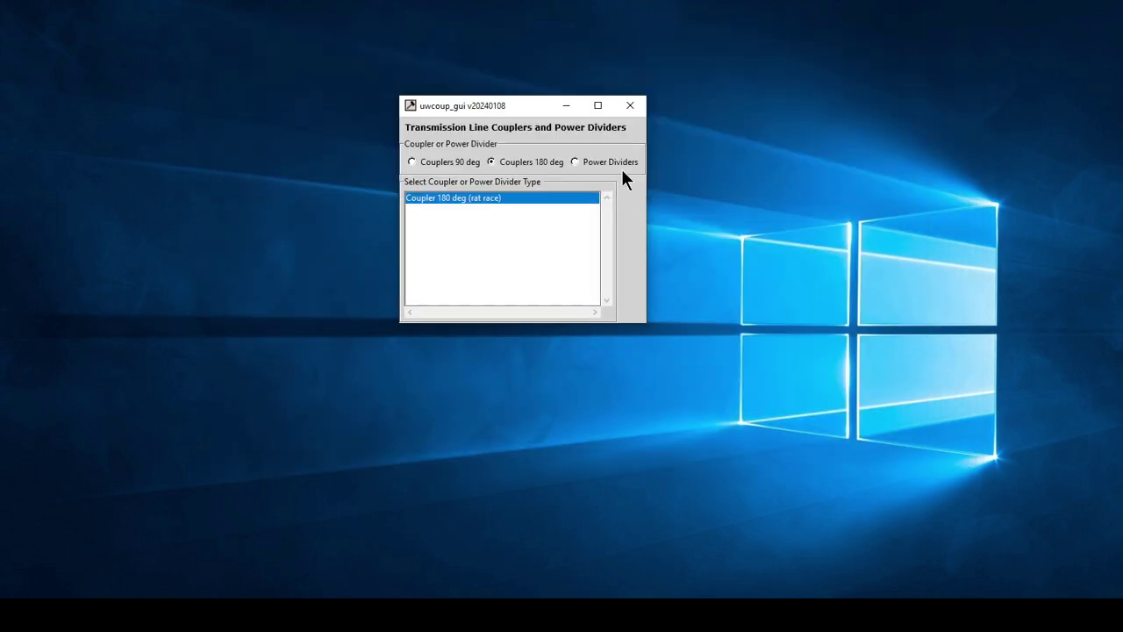
- Open the multi-section equal power division Wilkinson power divider calculator, run it with the default parameters and reposition its window
{"action": "left_click", "coordinate": [604, 162]}
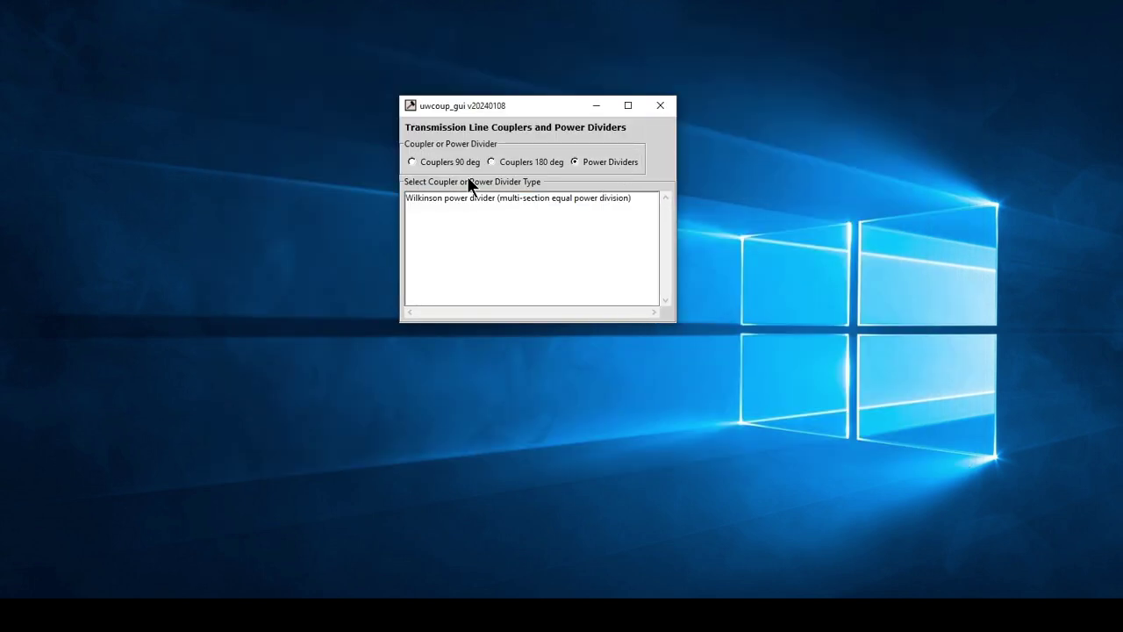
{"action": "left_click", "coordinate": [562, 197]}
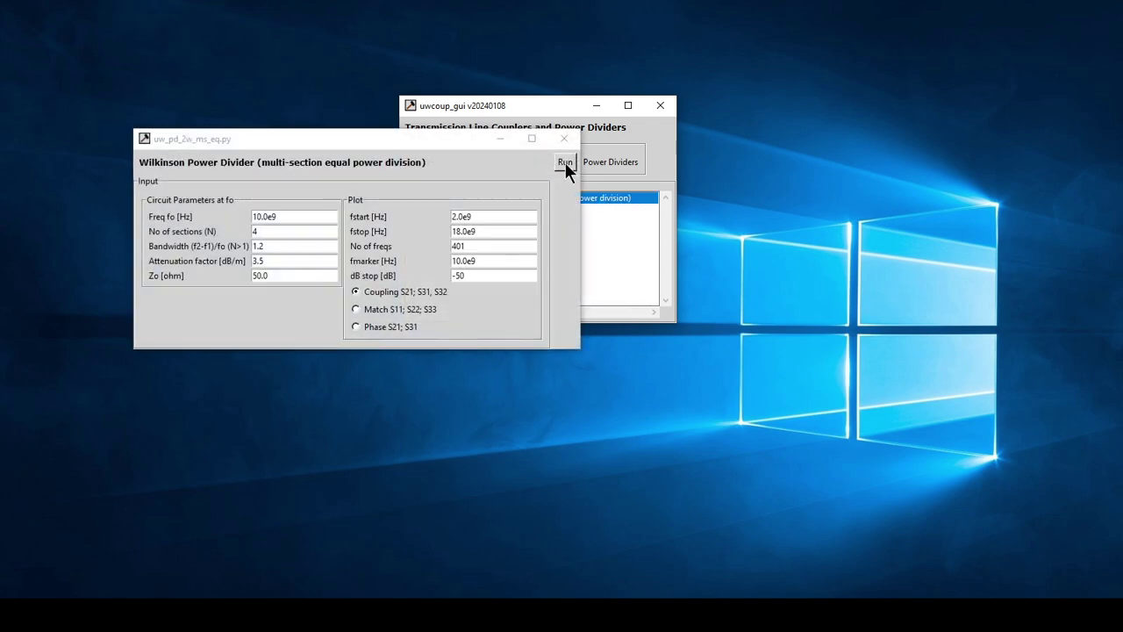
{"action": "left_click", "coordinate": [565, 162]}
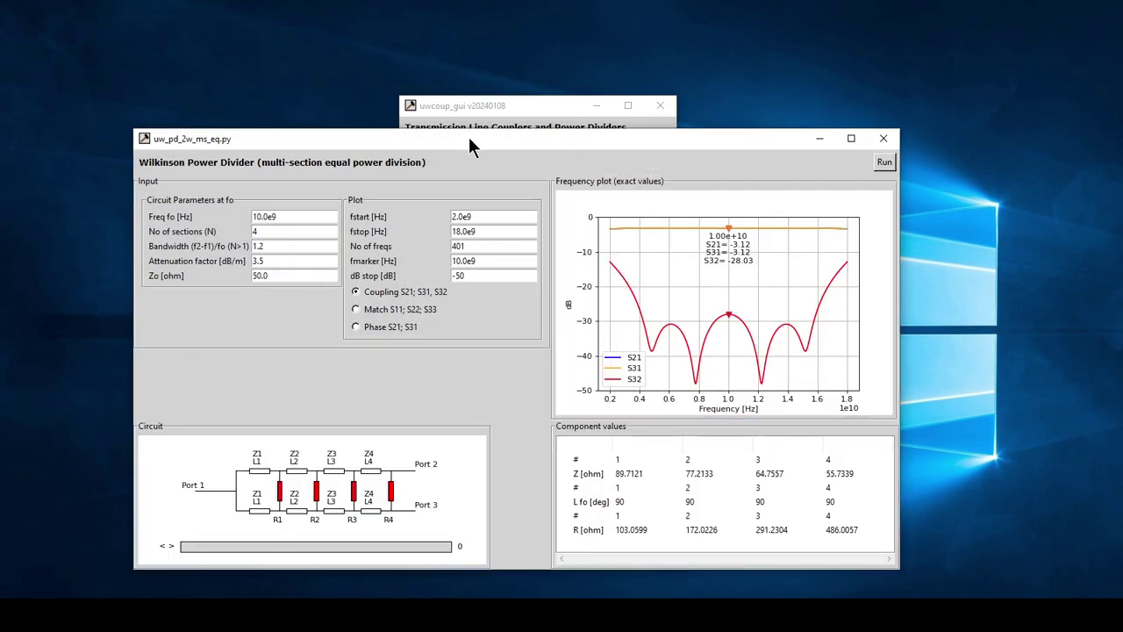
{"action": "left_click_drag", "start_coordinate": [468, 139], "coordinate": [552, 60]}
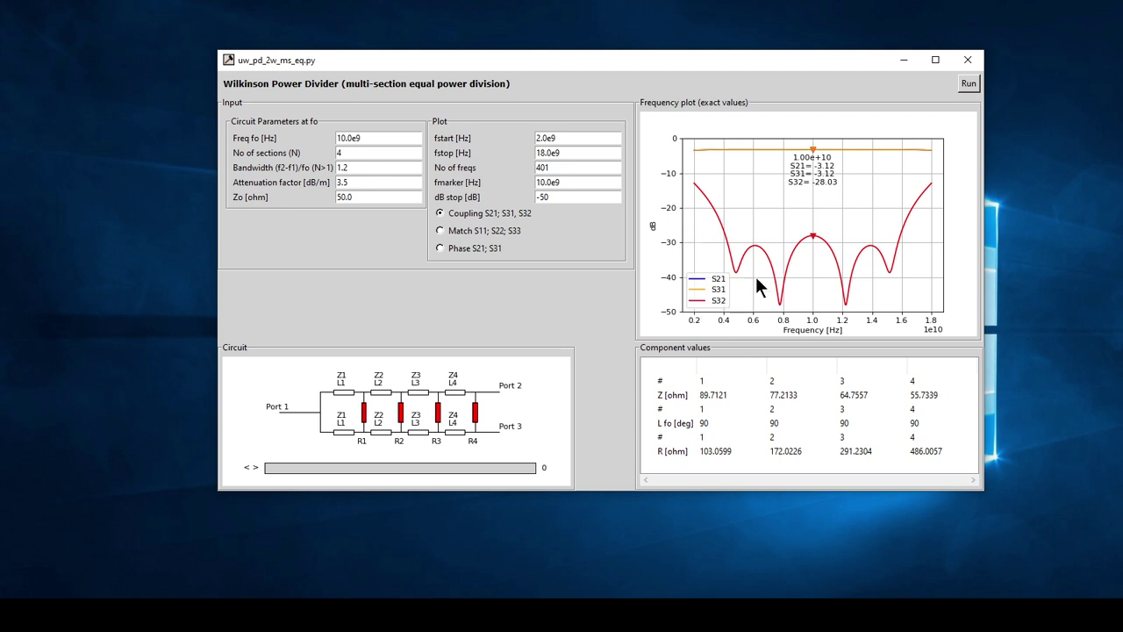
- Plot the Wilkinson divider's Match S11; S22; S33 response and its Phase S21; S31 response
{"action": "left_click", "coordinate": [440, 231]}
{"action": "left_click", "coordinate": [969, 84]}
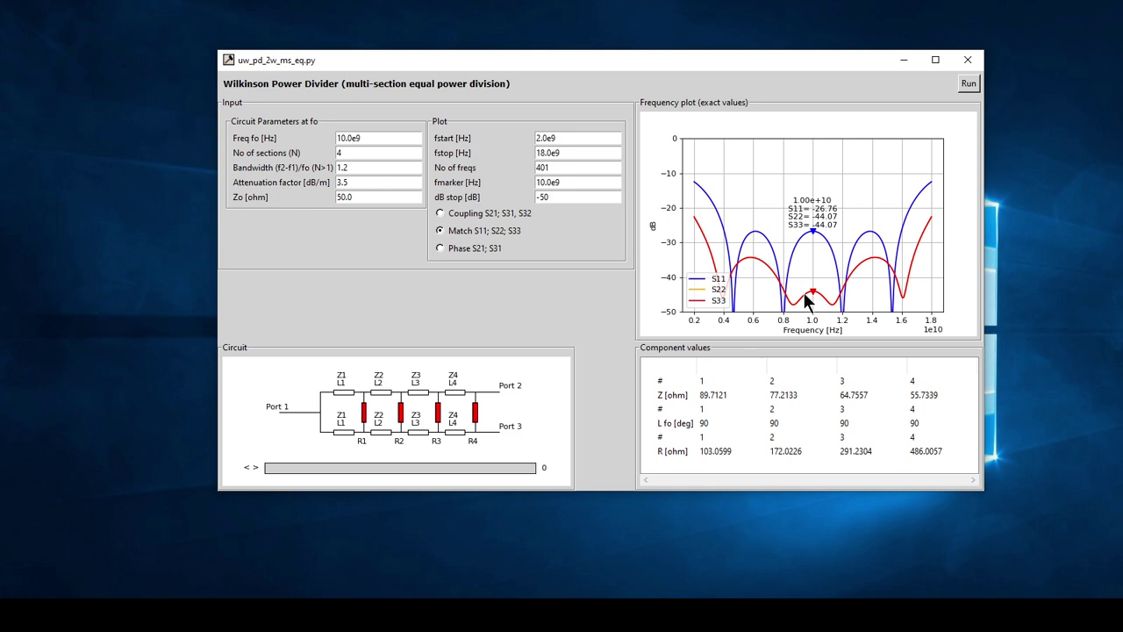
{"action": "left_click", "coordinate": [440, 248]}
{"action": "left_click", "coordinate": [968, 83]}
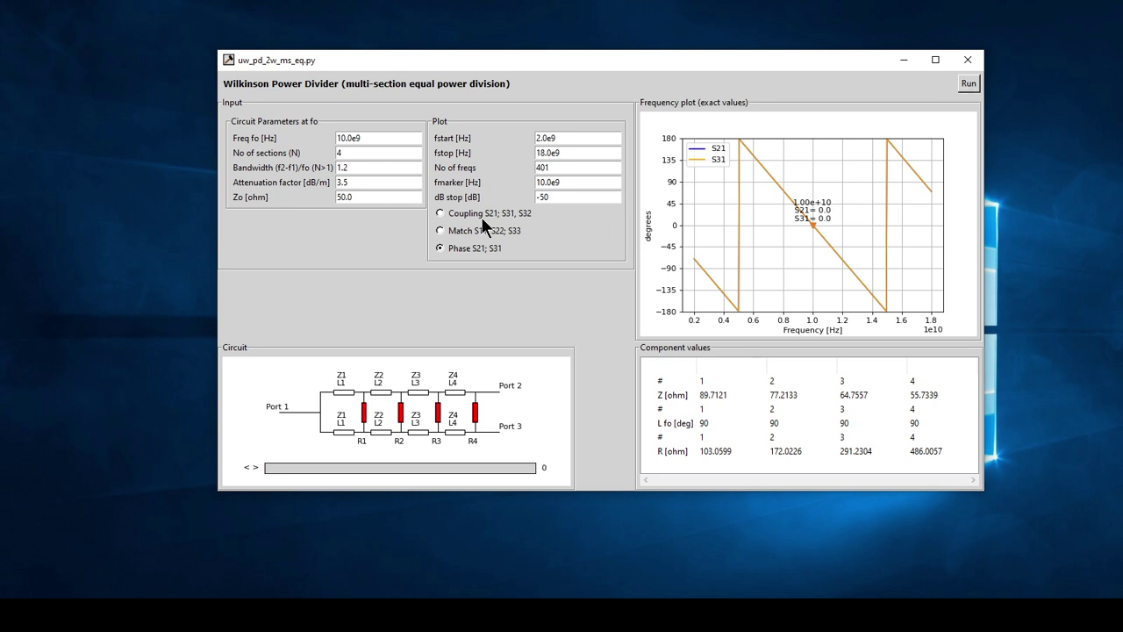
- Replot the divider's Coupling S21; S31, S32 response, followed by its Match S11; S22; S33 response
{"action": "left_click", "coordinate": [440, 214]}
{"action": "left_click", "coordinate": [969, 84]}
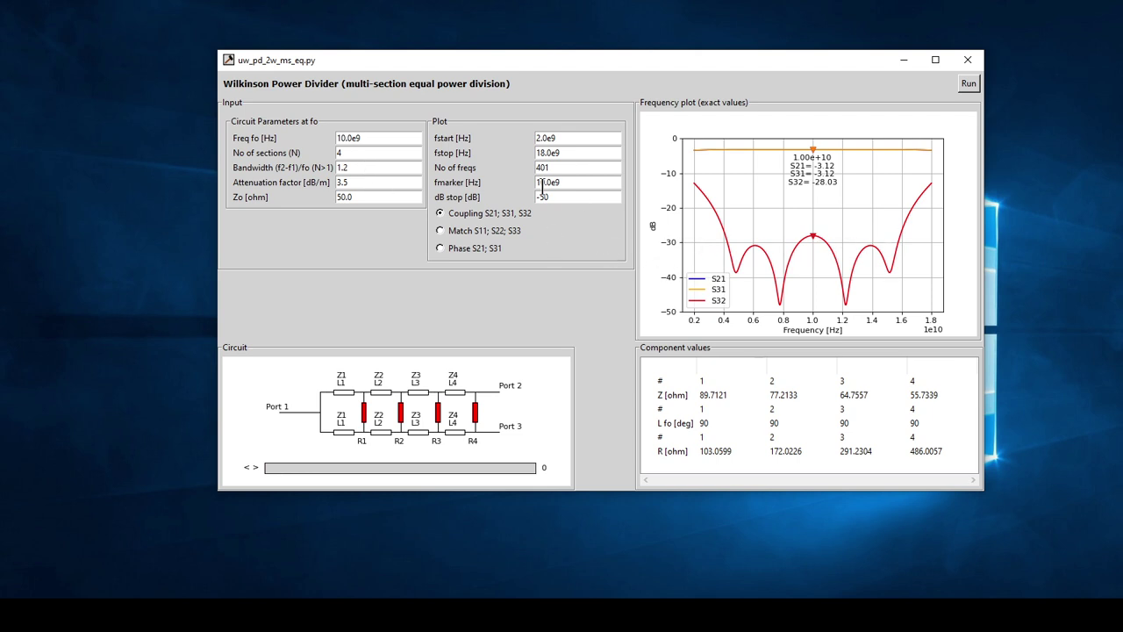
{"action": "left_click", "coordinate": [440, 231]}
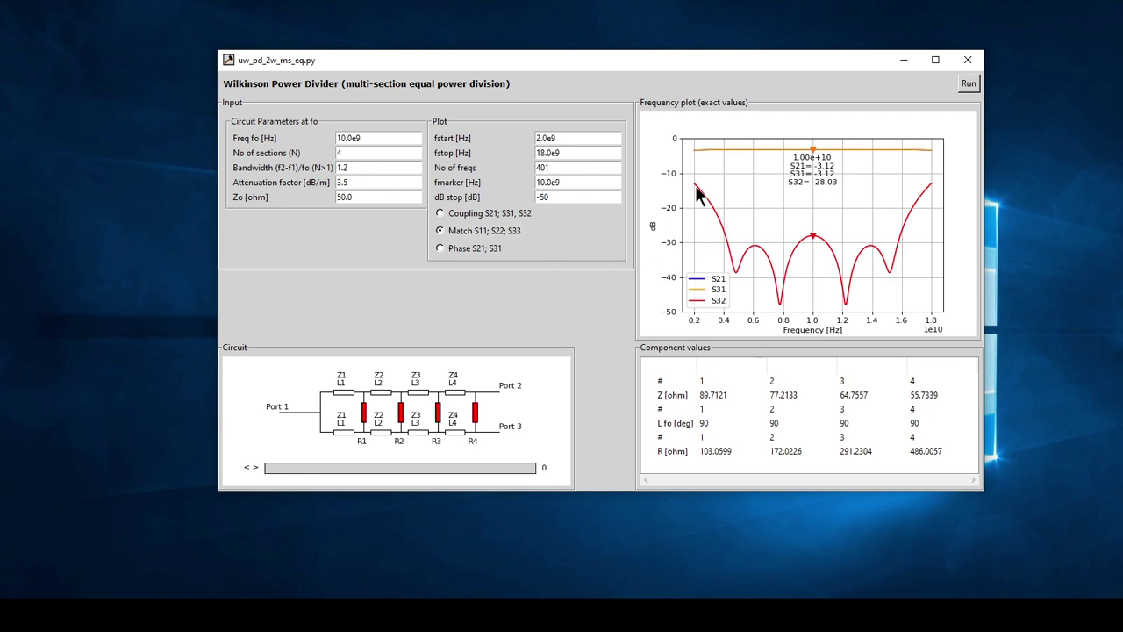
{"action": "left_click", "coordinate": [969, 83]}
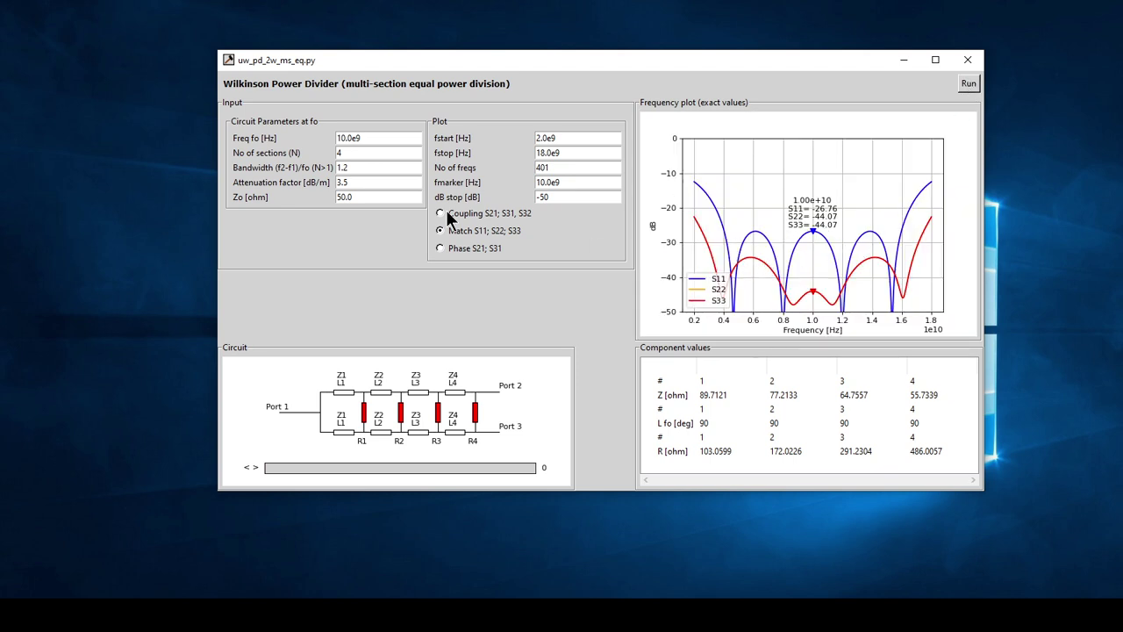
- Set the Wilkinson divider's bandwidth to 1.0 and recalculate the match response
{"action": "left_click", "coordinate": [351, 167]}
{"action": "key", "text": "BackSpace"}
{"action": "type", "text": "0"}
{"action": "left_click", "coordinate": [969, 84]}
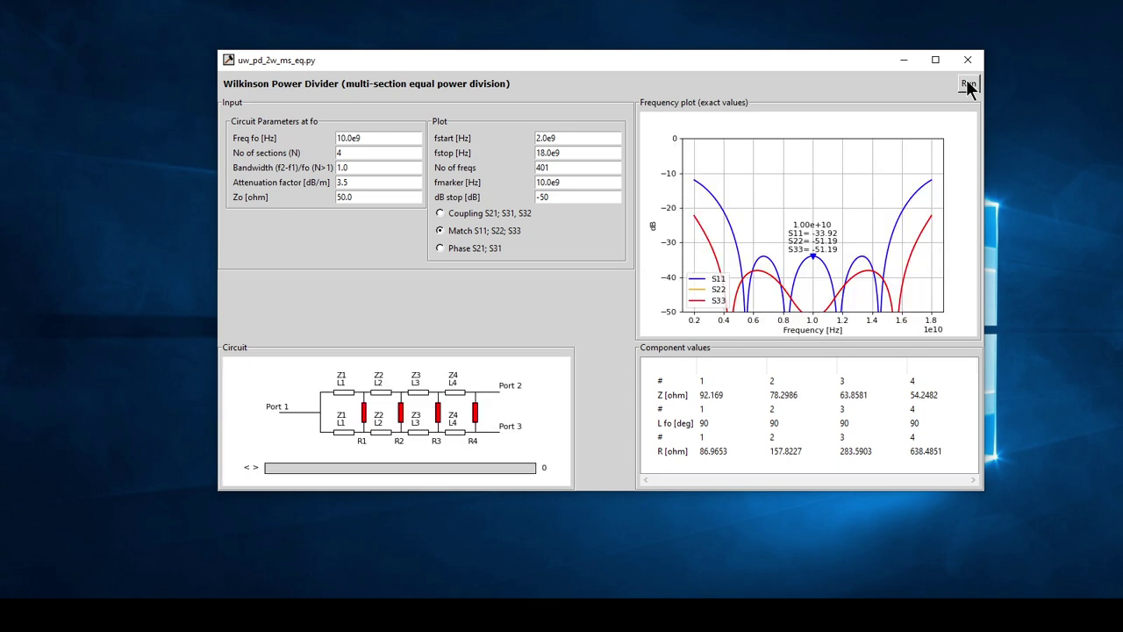
- Compare the coupling and match plots of the divider at bandwidth 1.0
{"action": "left_click", "coordinate": [440, 213]}
{"action": "left_click", "coordinate": [961, 81]}
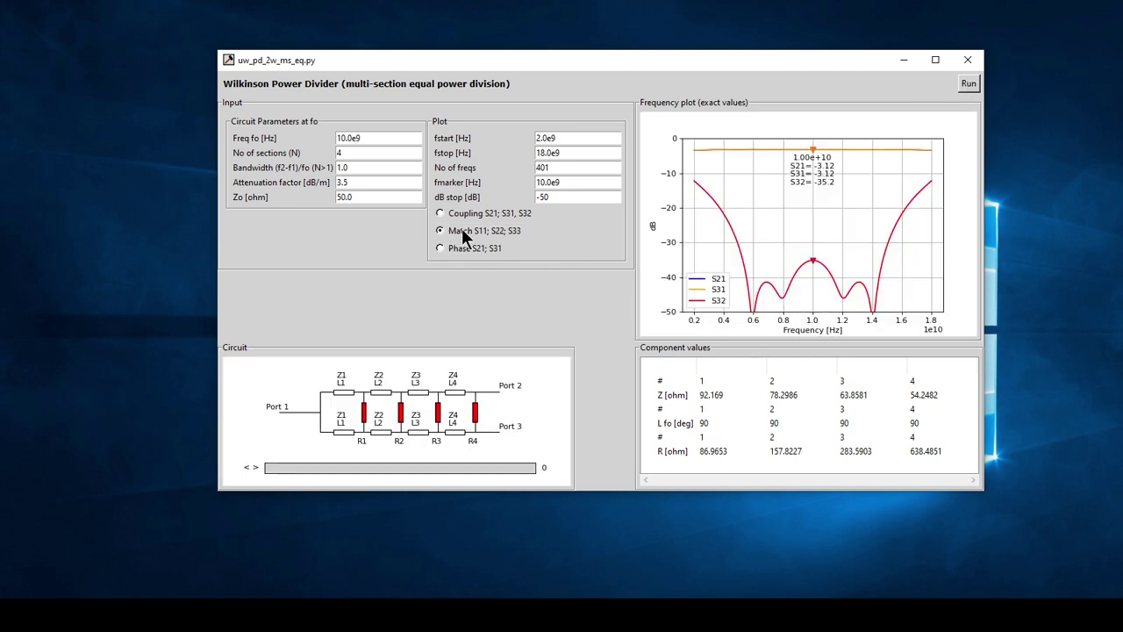
{"action": "left_click", "coordinate": [965, 81]}
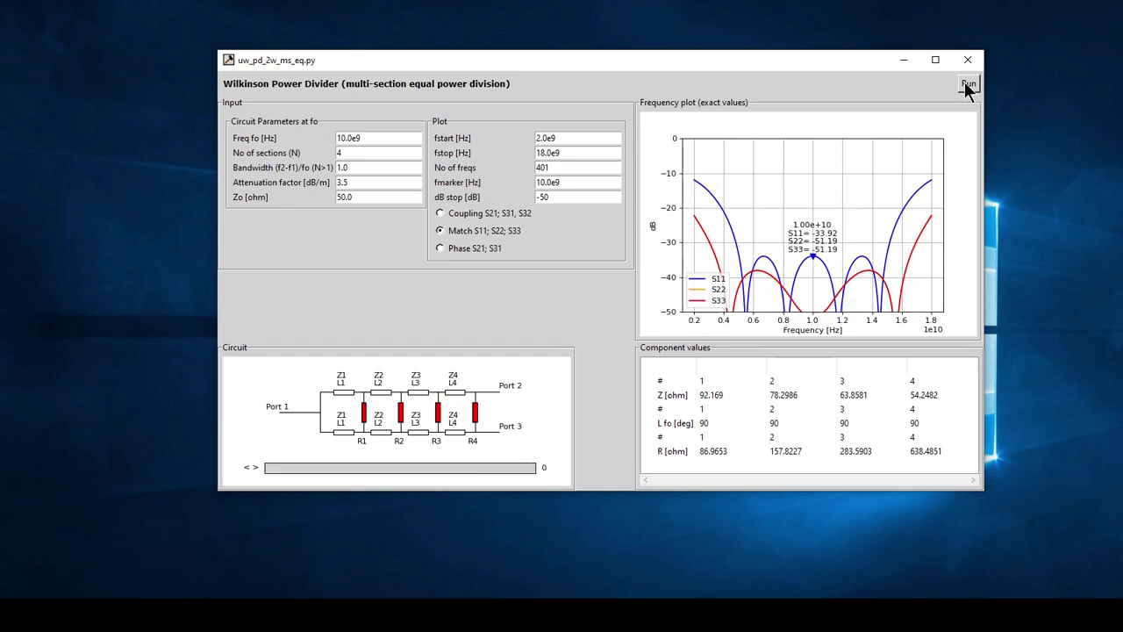
- Set the divider's bandwidth to 1.2 and plot both the match and the coupling response
{"action": "left_click", "coordinate": [375, 169]}
{"action": "key", "text": "BackSpace"}
{"action": "key", "text": "BackSpace"}
{"action": "type", "text": "2"}
{"action": "left_click", "coordinate": [965, 82]}
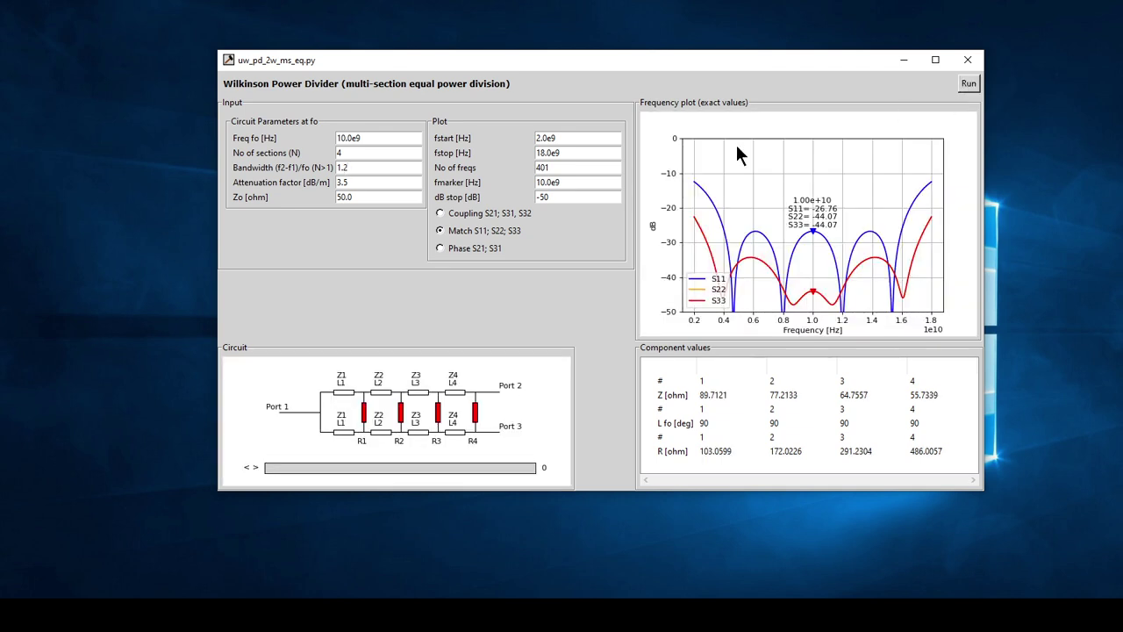
{"action": "left_click", "coordinate": [443, 214]}
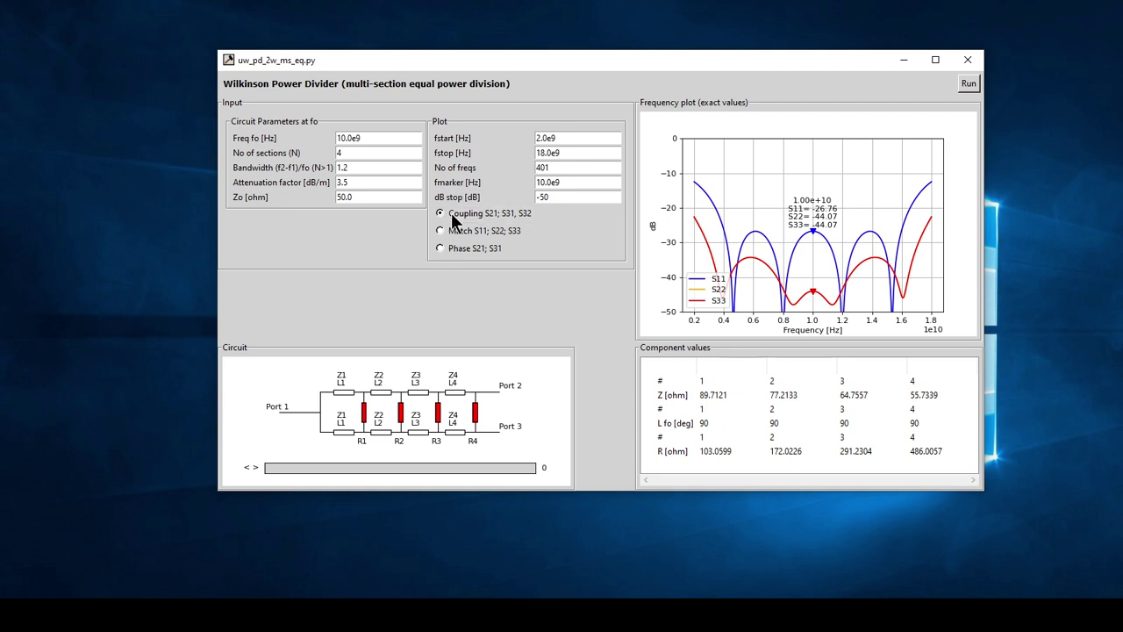
{"action": "left_click", "coordinate": [968, 85]}
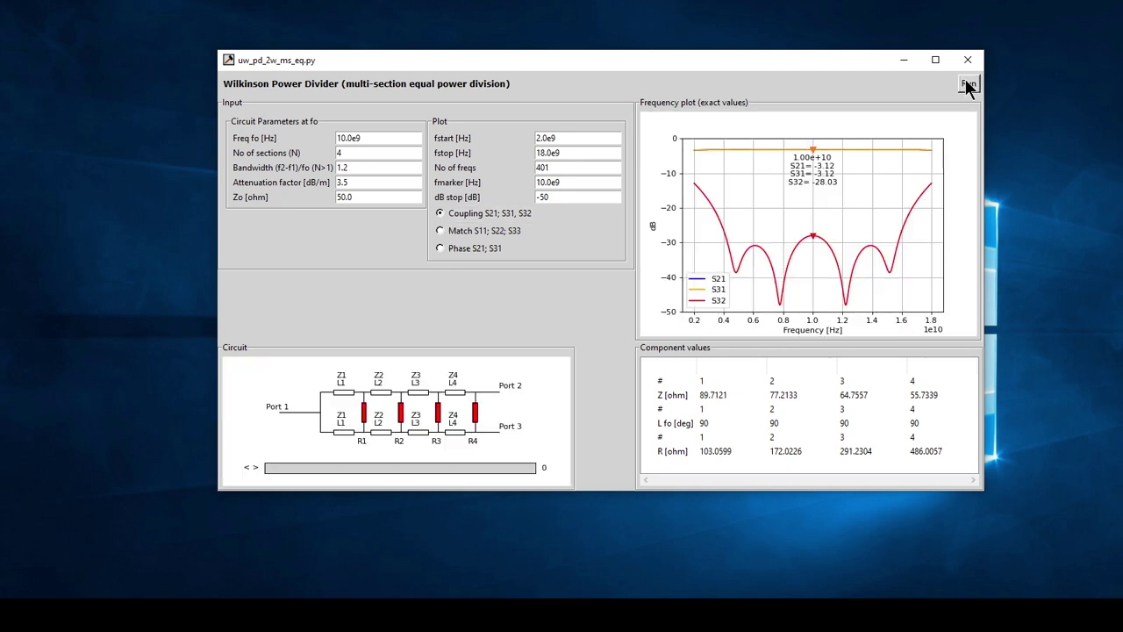
- Set the bandwidth to 1.5, try to run the four-section divider calculation and dismiss the message
{"action": "left_click", "coordinate": [377, 169]}
{"action": "key", "text": "BackSpace"}
{"action": "key", "text": "BackSpace"}
{"action": "type", "text": ".5"}
{"action": "left_click", "coordinate": [968, 85]}
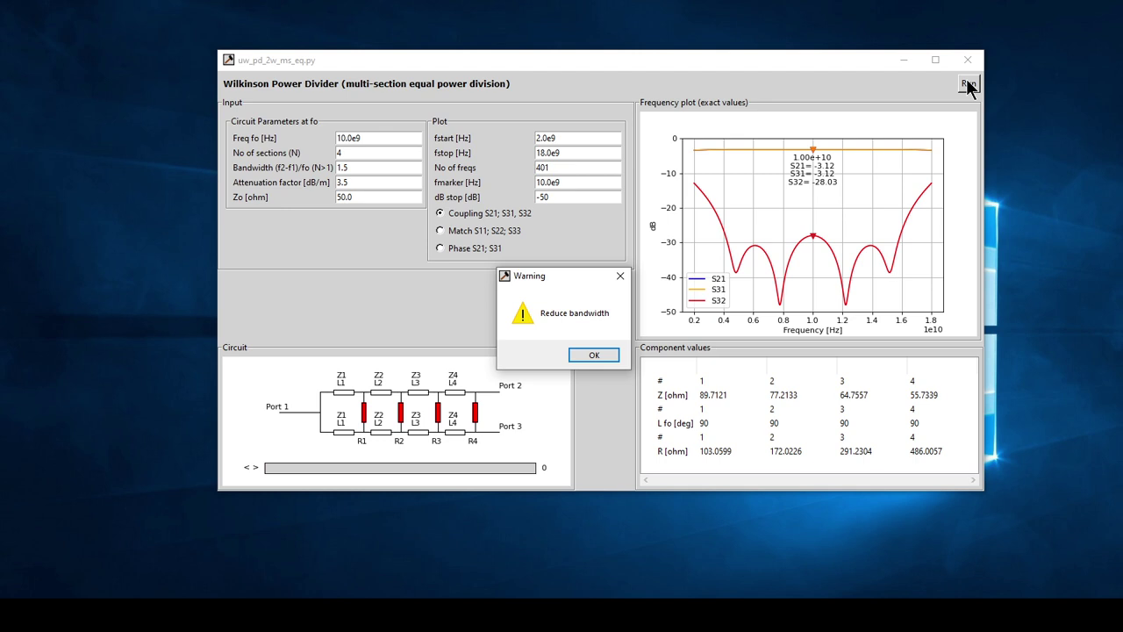
{"action": "left_click", "coordinate": [603, 358]}
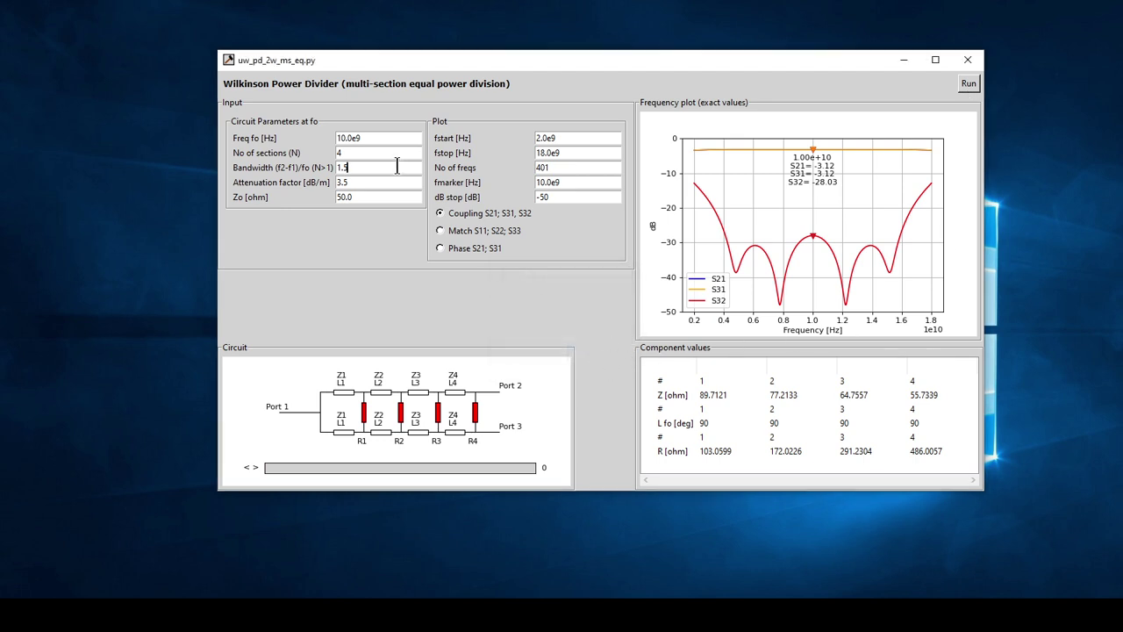
- Set the number of sections to 8 and recalculate the divider's coupling response
{"action": "left_click", "coordinate": [396, 152]}
{"action": "key", "text": "BackSpace"}
{"action": "type", "text": "8"}
{"action": "left_click", "coordinate": [969, 85]}
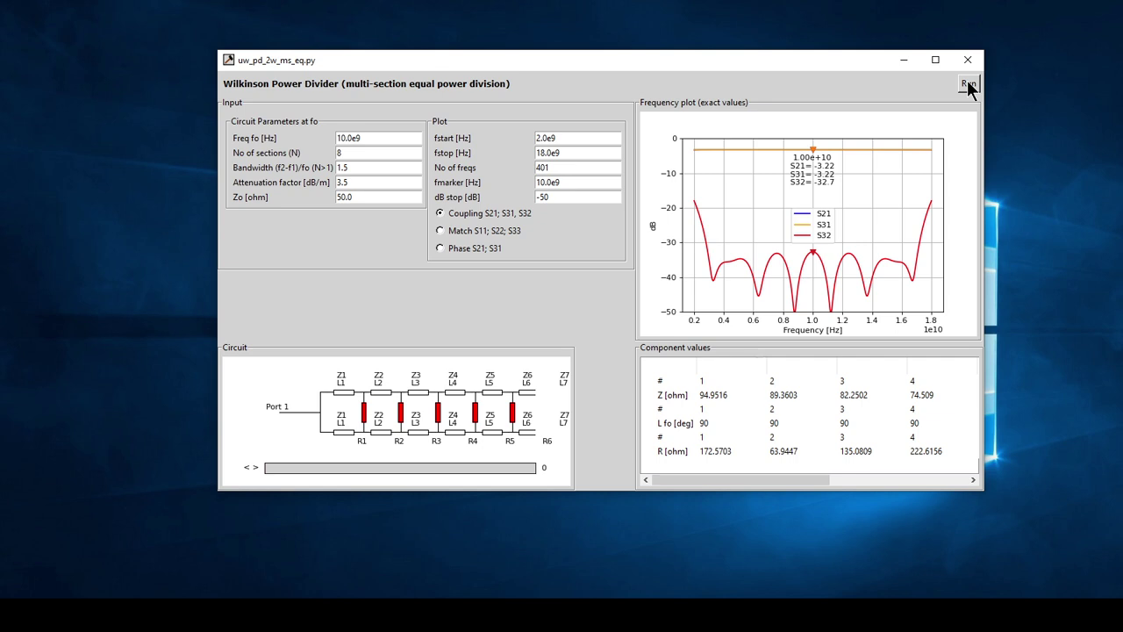
- Set the eight-section divider's bandwidth to 1.6 and rerun the calculation
{"action": "left_click", "coordinate": [373, 169]}
{"action": "key", "text": "BackSpace"}
{"action": "type", "text": "6"}
{"action": "left_click", "coordinate": [967, 84]}
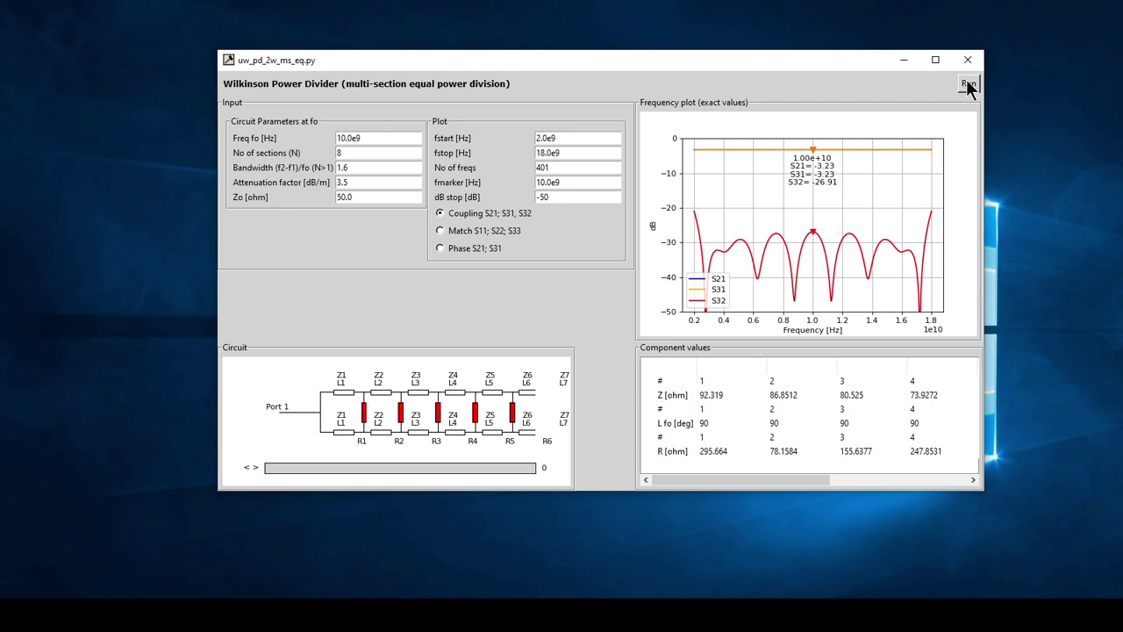
- View the eight-section divider's Match S11; S22; S33 plot and return to the Coupling S21; S31, S32 plot
{"action": "left_click", "coordinate": [440, 231]}
{"action": "left_click", "coordinate": [968, 84]}
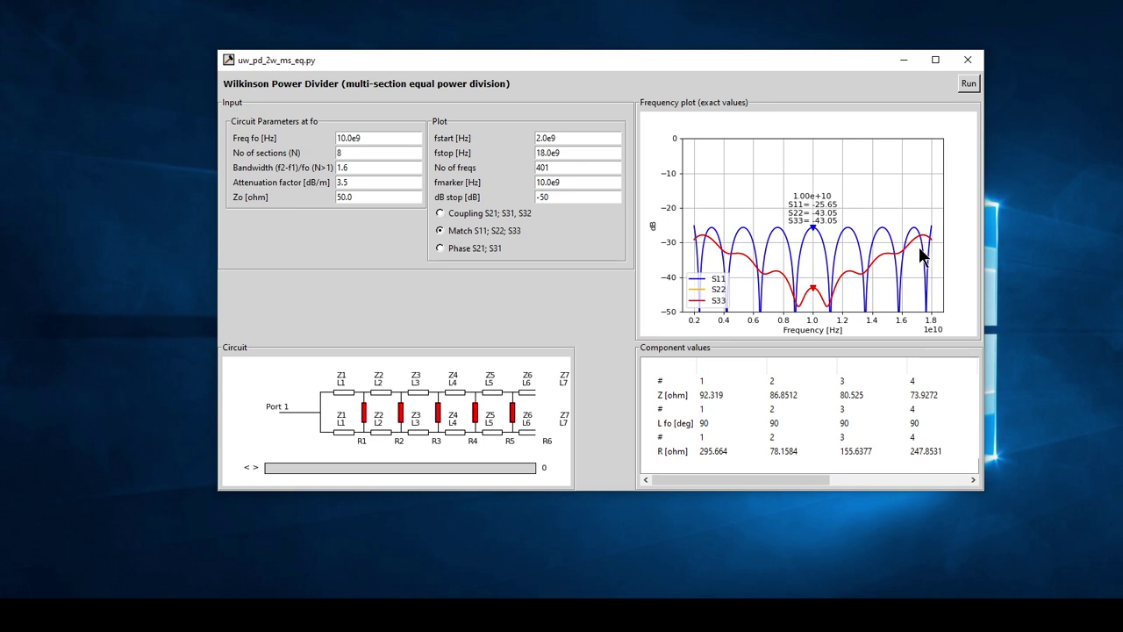
{"action": "left_click", "coordinate": [442, 214]}
{"action": "left_click", "coordinate": [969, 84]}
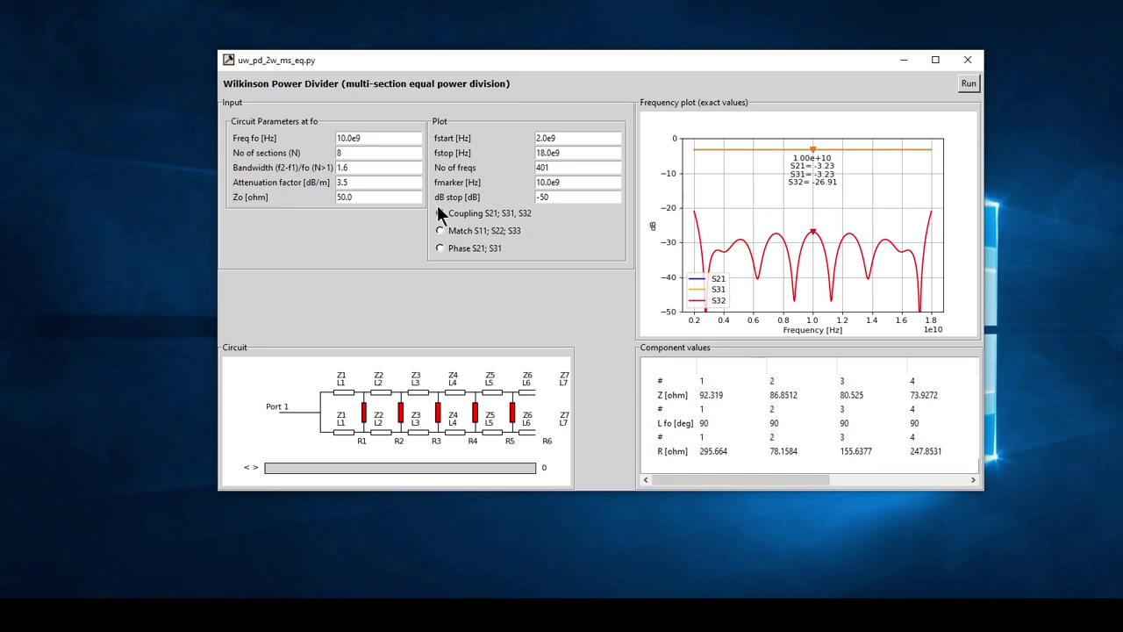
- Try to calculate the eight-section divider with a bandwidth of 1.7 and dismiss the message
{"action": "left_click", "coordinate": [394, 166]}
{"action": "key", "text": "BackSpace"}
{"action": "type", "text": "7"}
{"action": "left_click", "coordinate": [969, 83]}
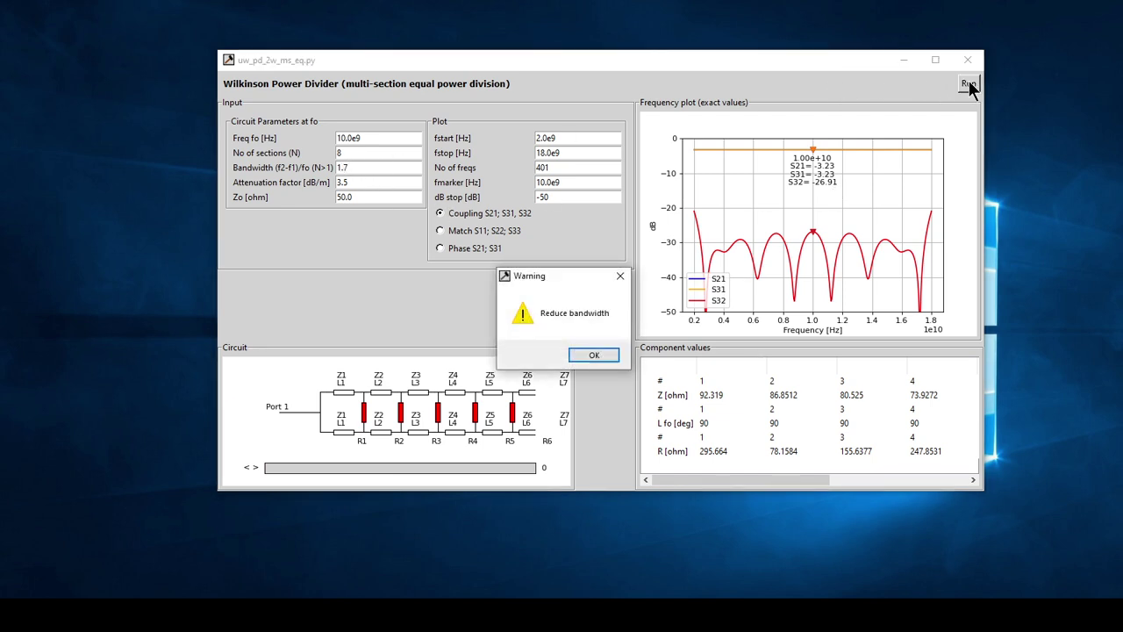
{"action": "left_click", "coordinate": [595, 355]}
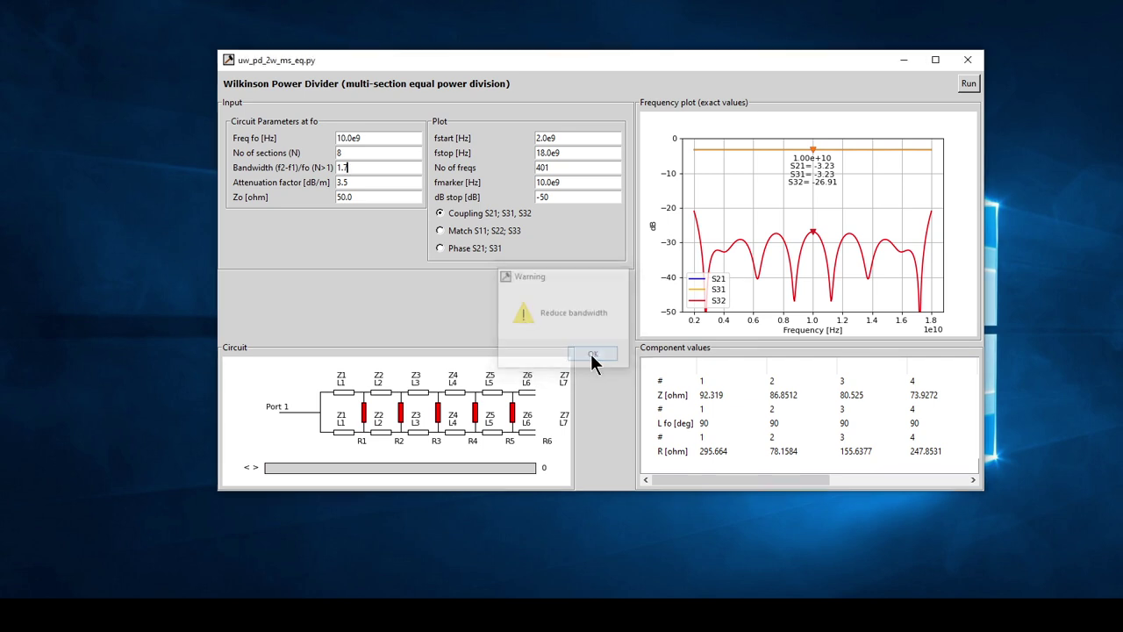
- Set the eight-section divider's bandwidth to 1.65 and recalculate the coupling response
{"action": "key", "text": "BackSpace"}
{"action": "key", "text": "BackSpace"}
{"action": "type", "text": ".65"}
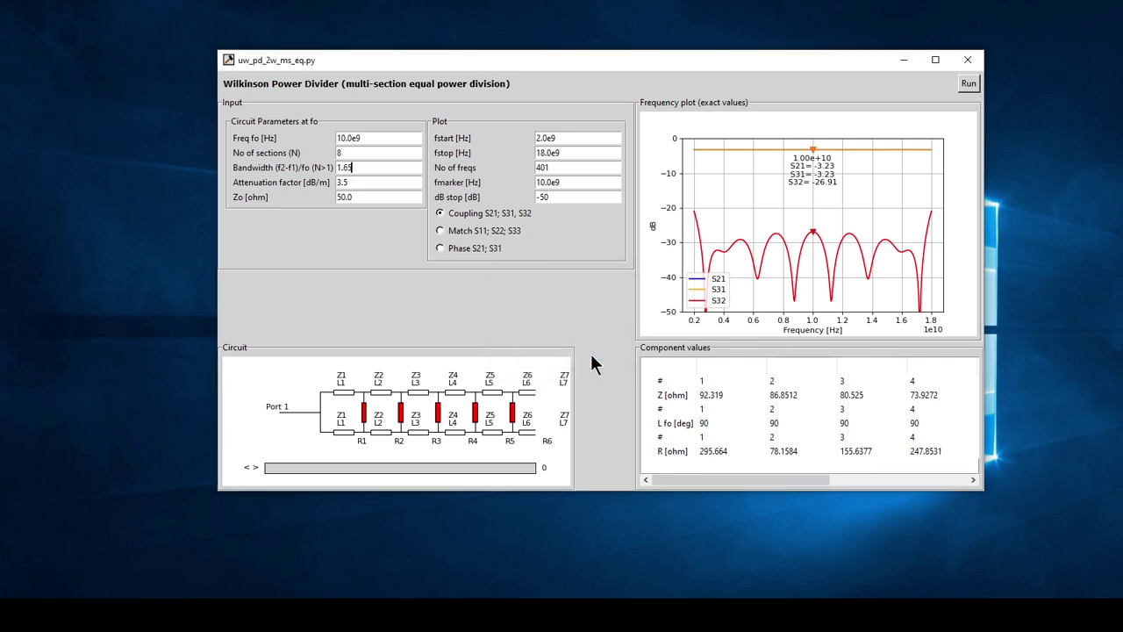
{"action": "left_click", "coordinate": [969, 85]}
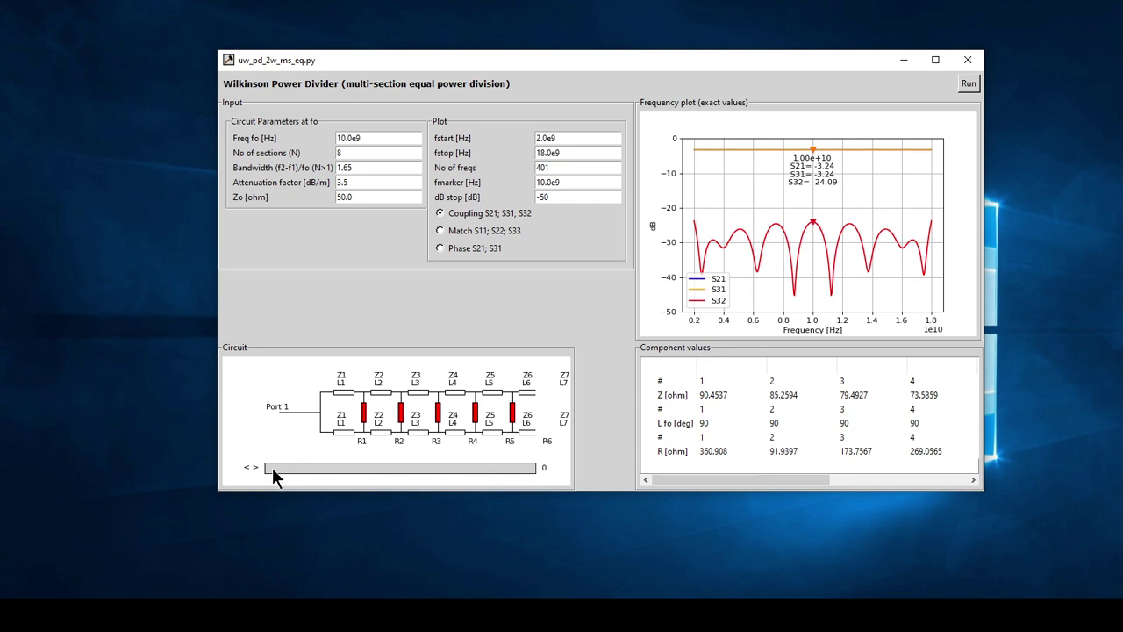
- Examine the remaining sections of the divider's circuit diagram and its component values table
{"action": "mouse_move", "coordinate": [268, 468]}
{"action": "left_mouse_down"}
{"action": "mouse_move", "coordinate": [349, 464]}
{"action": "mouse_move", "coordinate": [267, 467]}
{"action": "left_mouse_up"}
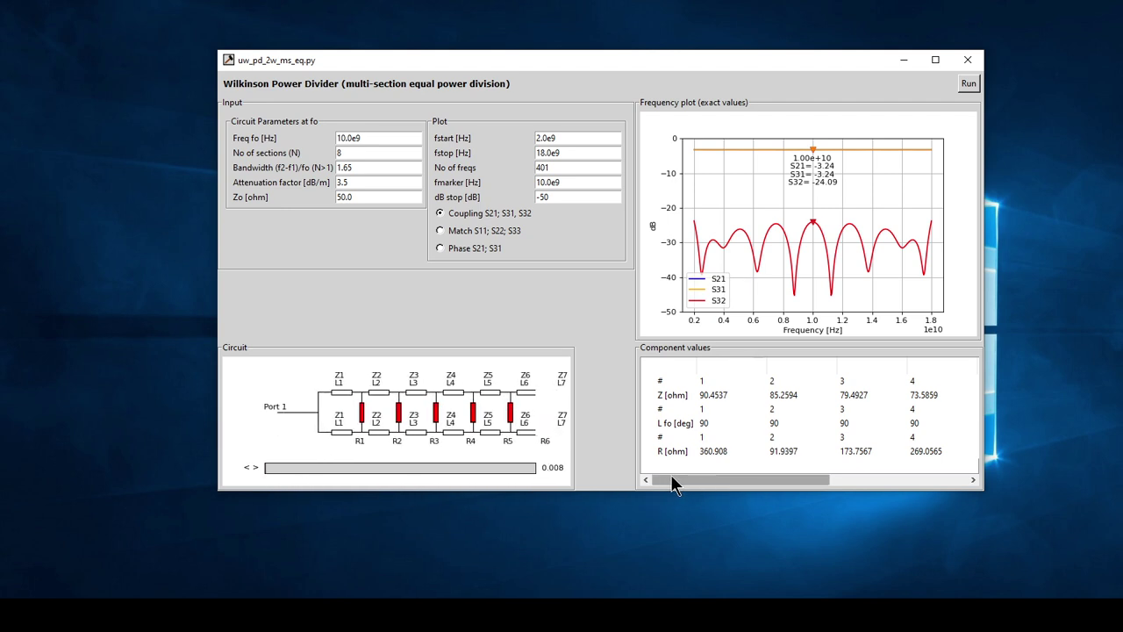
{"action": "mouse_move", "coordinate": [664, 480]}
{"action": "left_mouse_down"}
{"action": "mouse_move", "coordinate": [824, 471]}
{"action": "mouse_move", "coordinate": [647, 476]}
{"action": "left_mouse_up"}
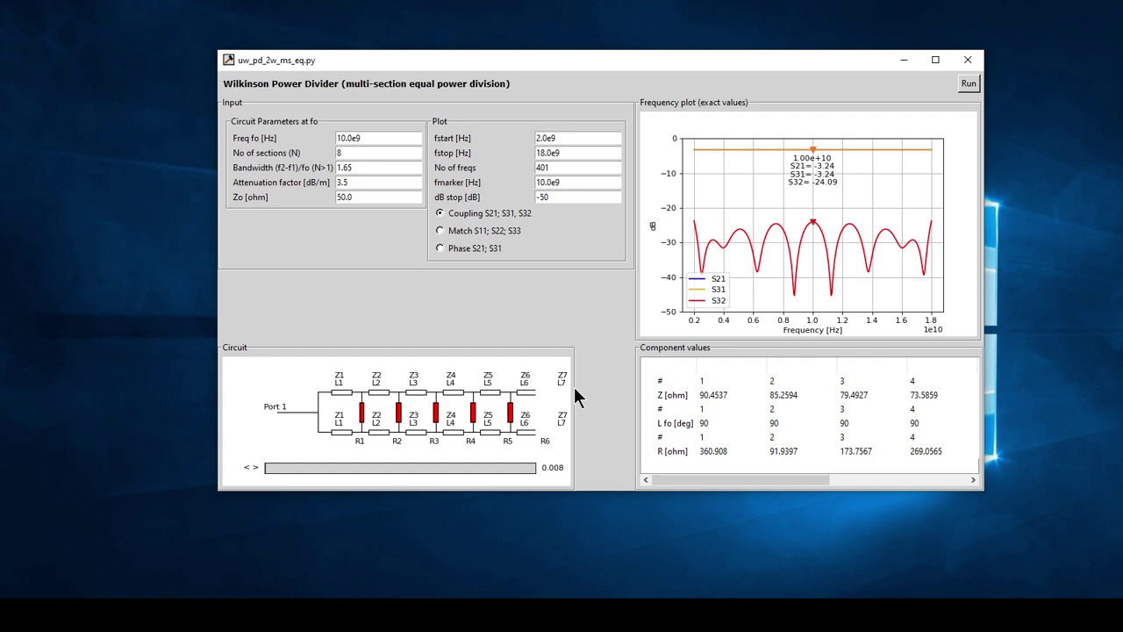
- Close the Wilkinson divider calculator and reposition the coupler and power divider selection window
{"action": "left_click", "coordinate": [966, 62]}
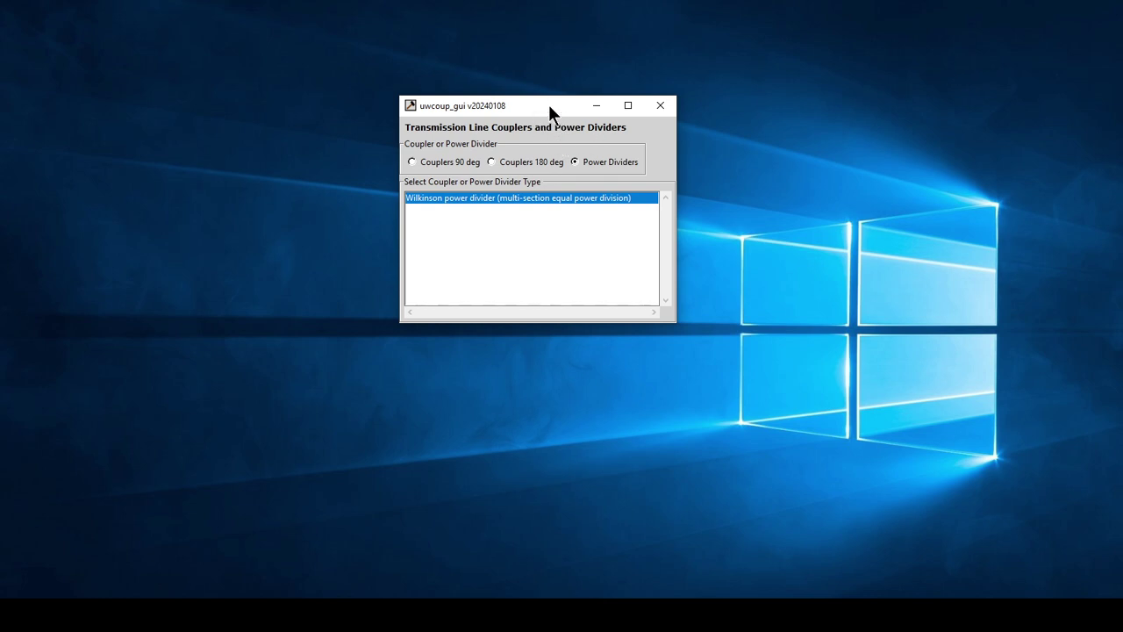
{"action": "left_click_drag", "start_coordinate": [548, 104], "coordinate": [542, 72]}
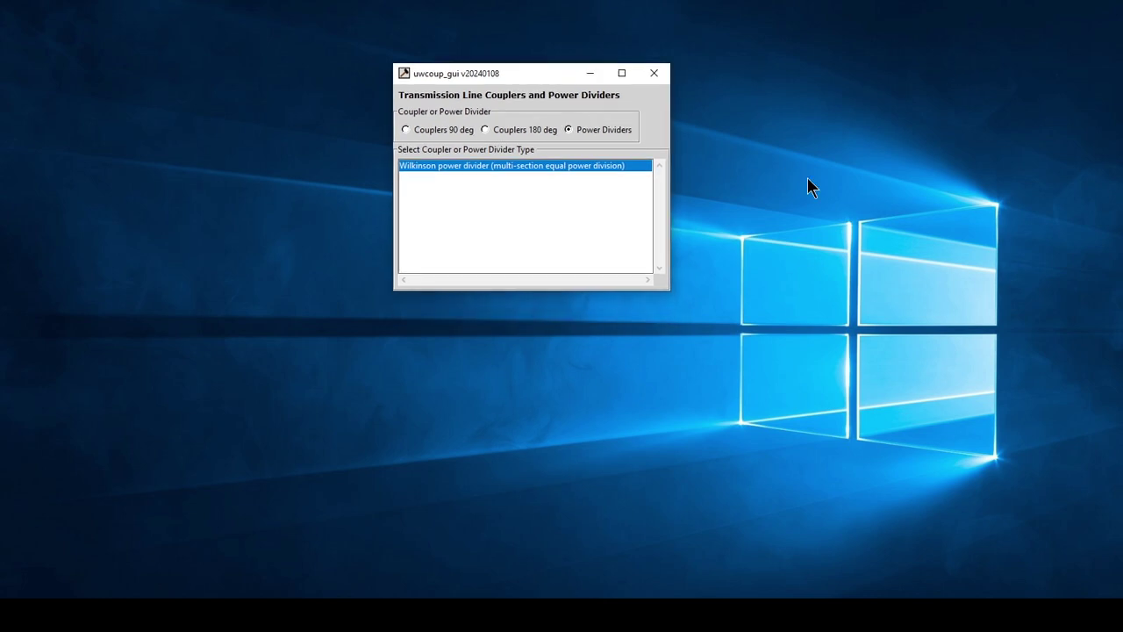